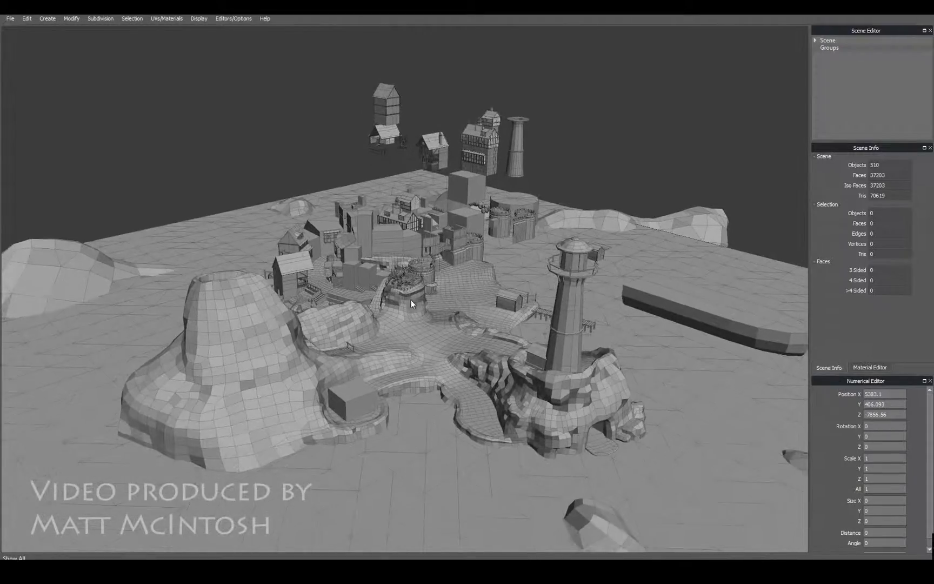
Select the island terrain mesh and read its face and triangle counts
alt+drag(463, 299, 459, 290)
alt+middle_drag(459, 289, 413, 290)
alt+middle_drag(279, 286, 565, 234)
alt+drag(565, 234, 591, 229)
alt+middle_drag(591, 228, 511, 248)
alt+drag(511, 249, 532, 280)
alt+middle_drag(533, 280, 322, 412)
click(328, 351)
alt+drag(329, 351, 492, 269)
scroll(394, 305, down, 4)
alt+middle_drag(493, 269, 452, 291)
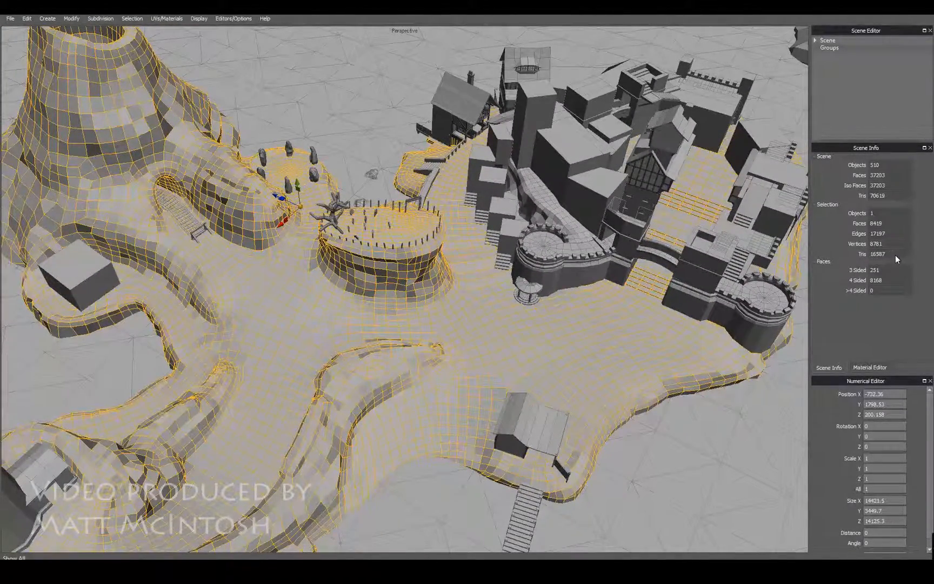
Examine the island terrain's mesh and layout from above around the castle town and the dock house
scroll(572, 249, down, 3)
alt+drag(571, 269, 475, 247)
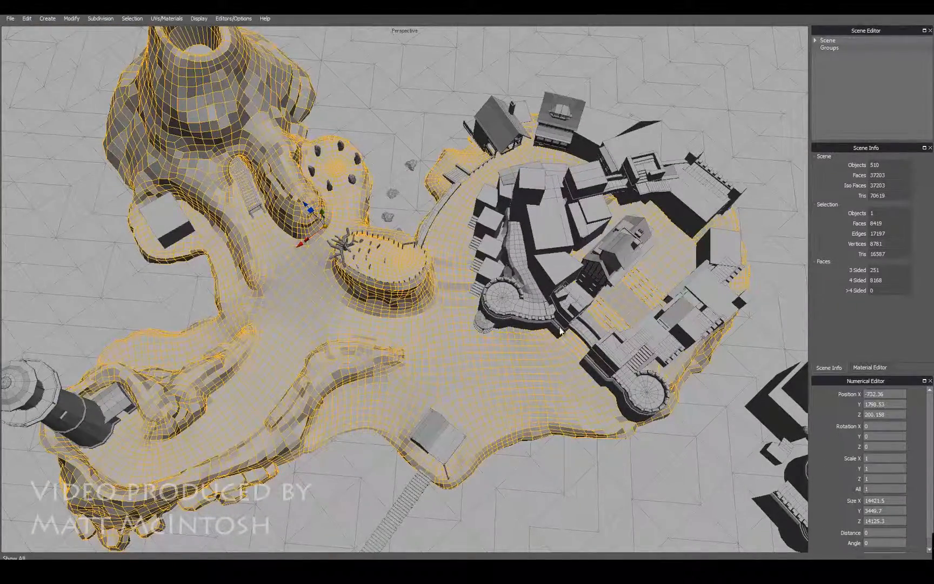
alt+middle_drag(583, 330, 575, 289)
scroll(635, 311, up, 3)
alt+drag(635, 311, 524, 356)
alt+middle_drag(524, 357, 352, 372)
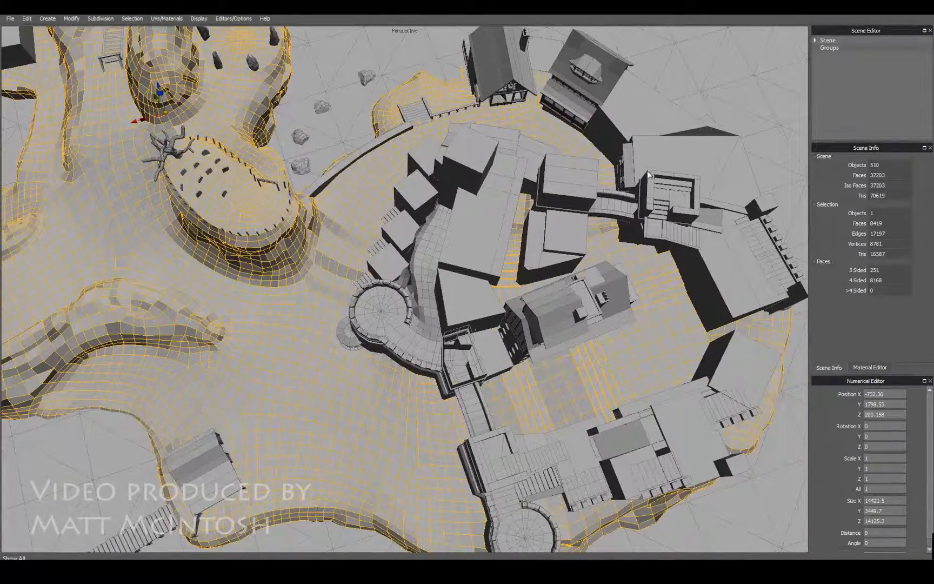
alt+middle_drag(509, 372, 453, 370)
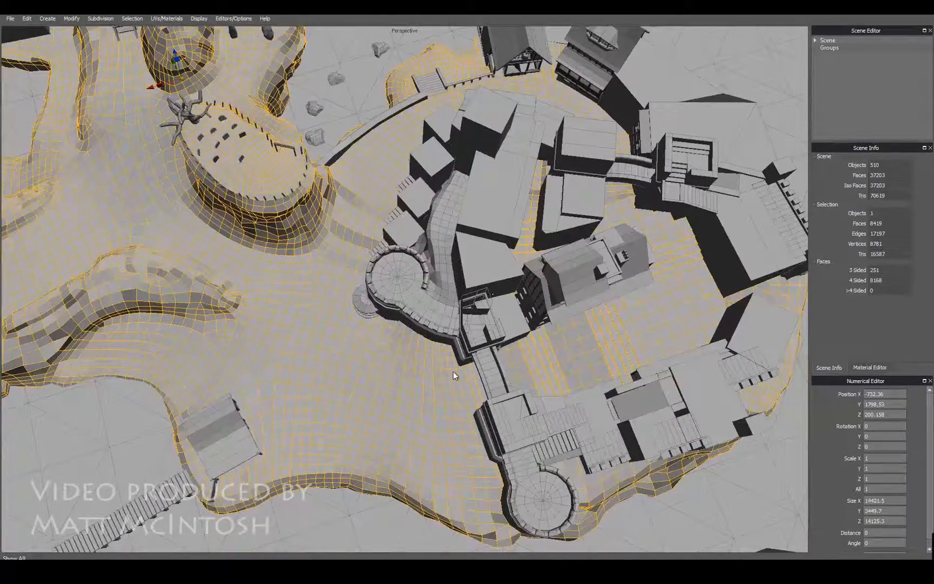
alt+middle_drag(354, 406, 510, 385)
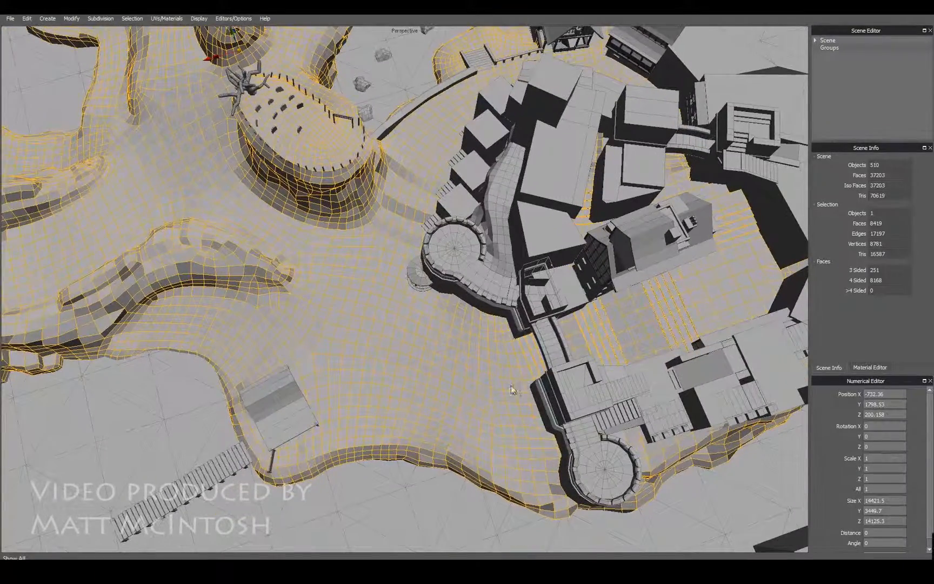
alt+middle_drag(411, 383, 544, 386)
alt+drag(544, 386, 449, 350)
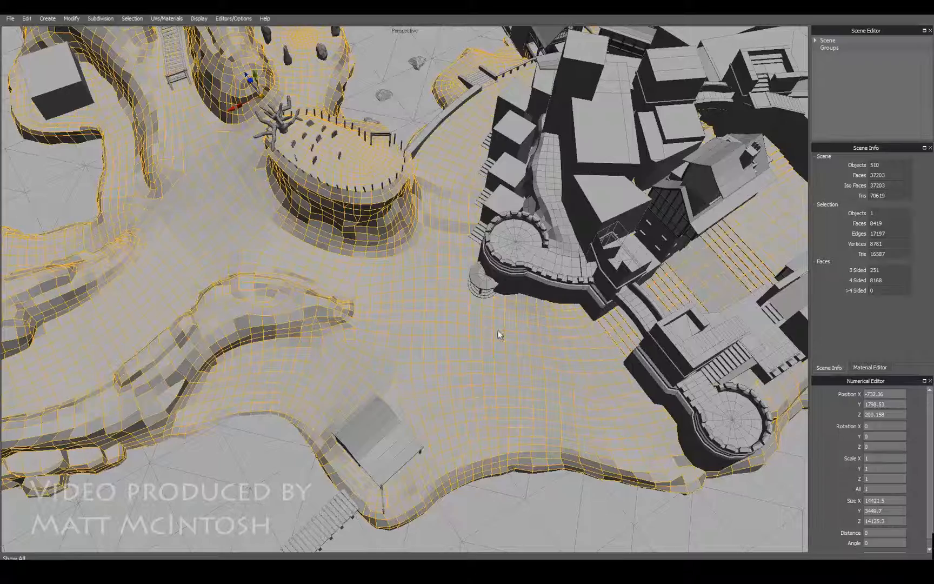
alt+middle_drag(648, 295, 373, 336)
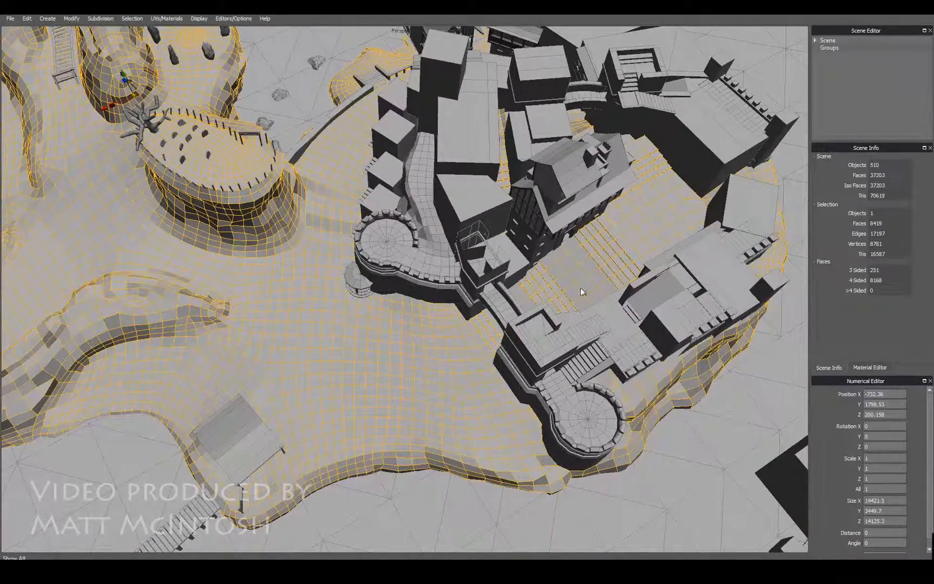
alt+middle_drag(338, 371, 440, 334)
alt+drag(440, 334, 278, 301)
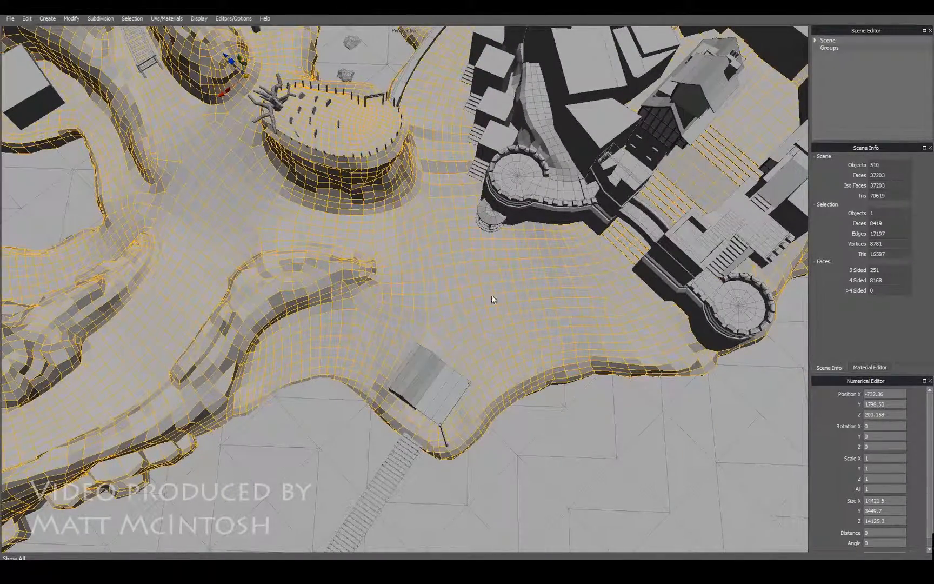
alt+drag(547, 277, 506, 311)
Select the large timber-framed building inside the castle town and read its polygon counts
alt+right_drag(506, 312, 474, 417)
click(495, 228)
alt+drag(446, 287, 533, 267)
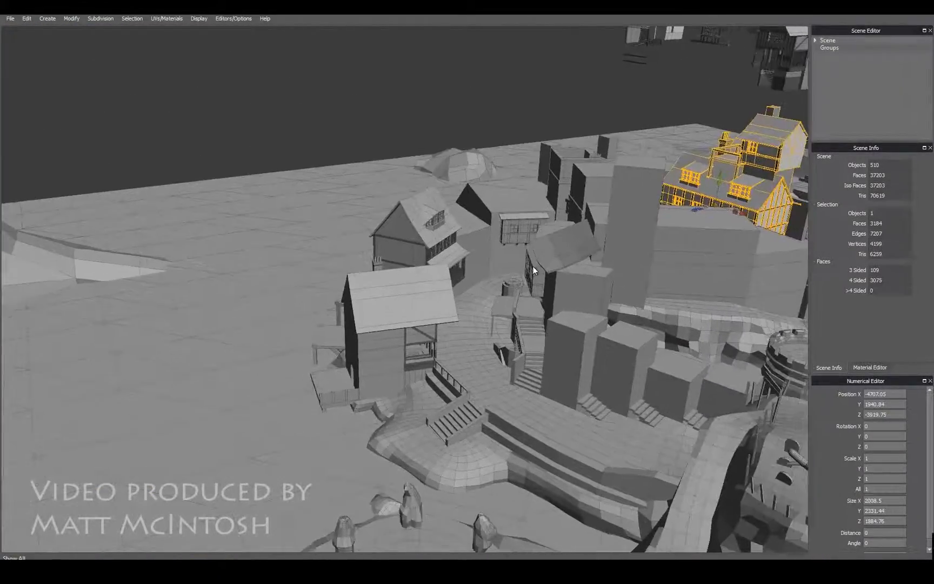
Select the gabled house with the chimney at the town's edge and inspect its roof and front
alt+right_drag(533, 266, 459, 326)
click(461, 323)
alt+drag(461, 318, 484, 327)
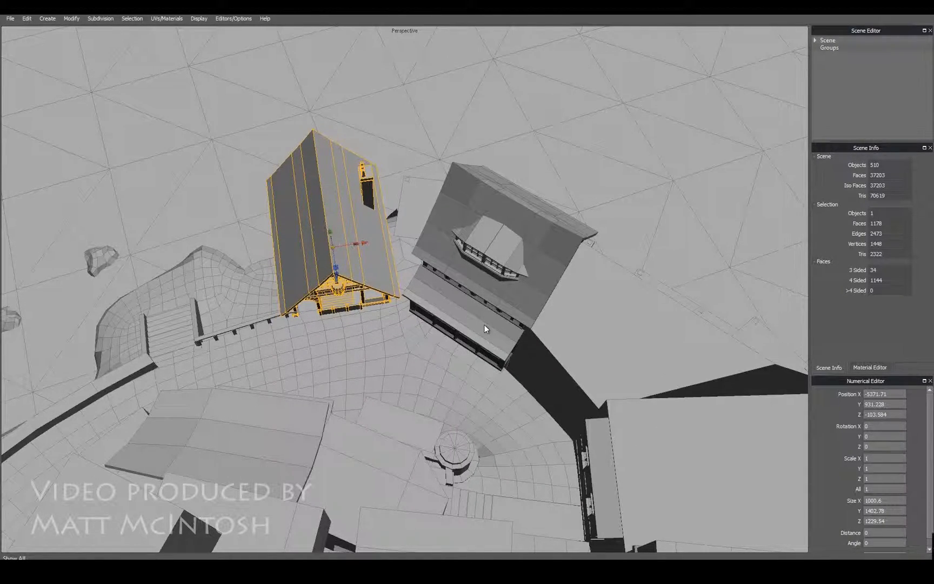
alt+drag(546, 315, 330, 161)
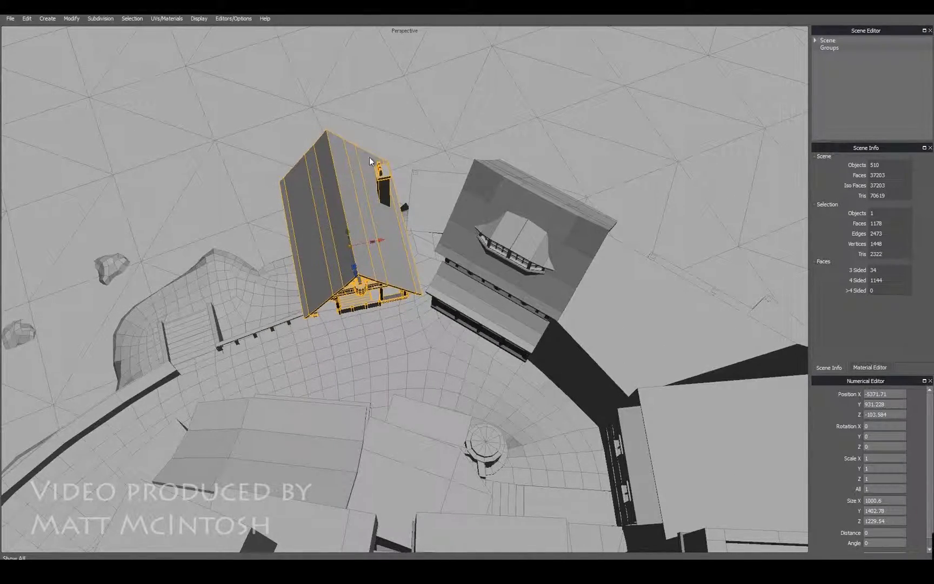
alt+drag(328, 295, 436, 137)
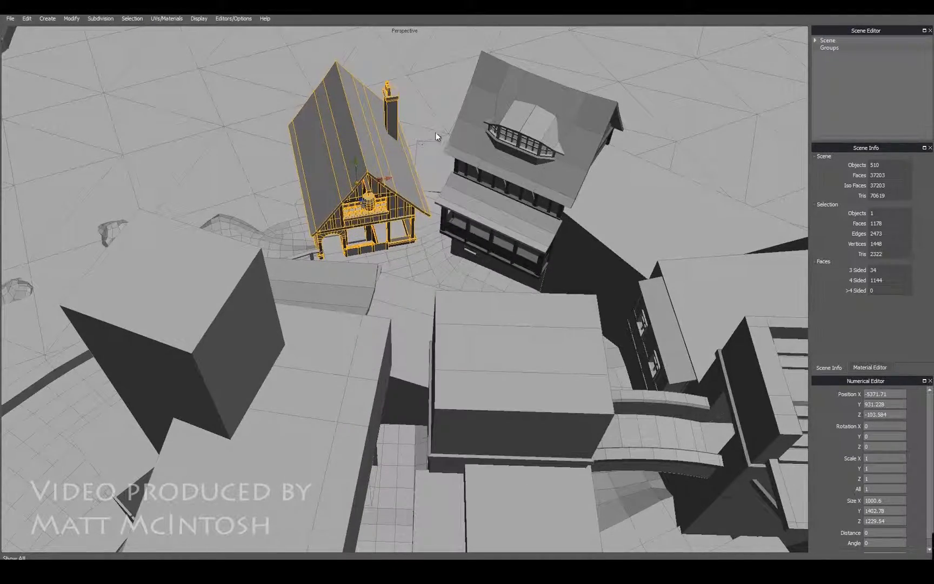
alt+middle_drag(373, 243, 394, 298)
scroll(351, 327, up, 5)
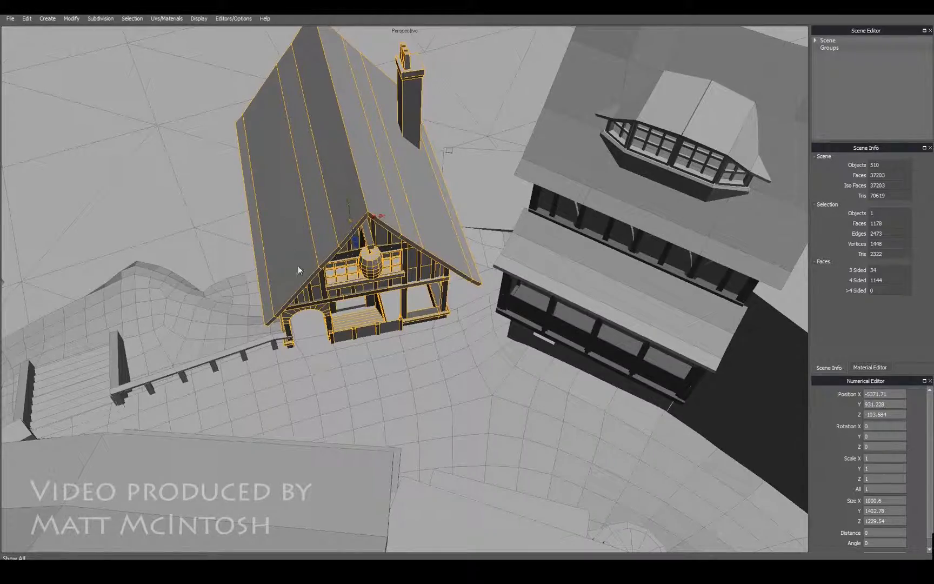
scroll(400, 256, down, 5)
alt+drag(383, 232, 362, 268)
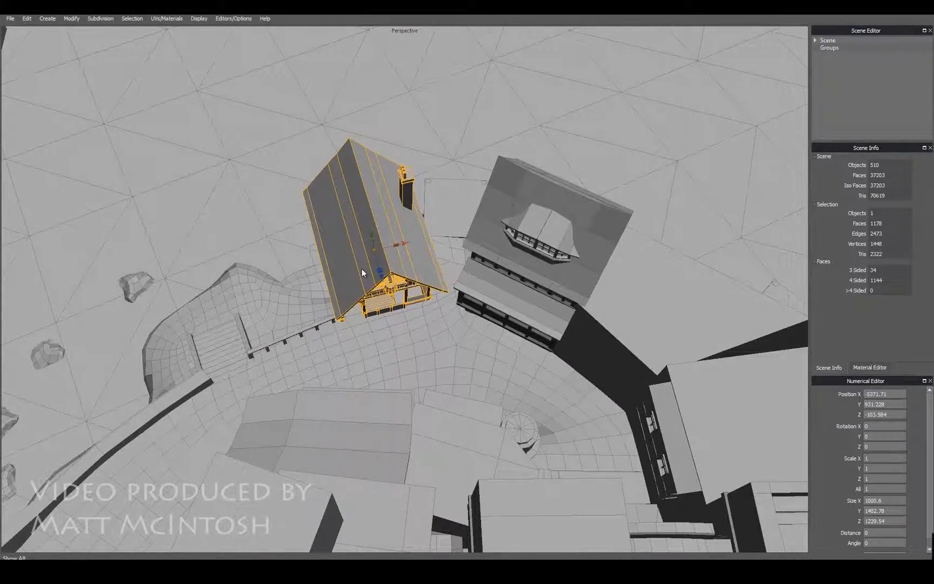
Examine the separate building models lined up beside the town from above
scroll(528, 311, down, 4)
alt+drag(528, 311, 512, 350)
alt+middle_drag(512, 350, 370, 314)
scroll(369, 315, down, 5)
alt+drag(481, 321, 518, 362)
alt+middle_drag(519, 362, 483, 290)
alt+drag(483, 290, 493, 336)
alt+middle_drag(493, 337, 461, 359)
alt+drag(461, 359, 469, 360)
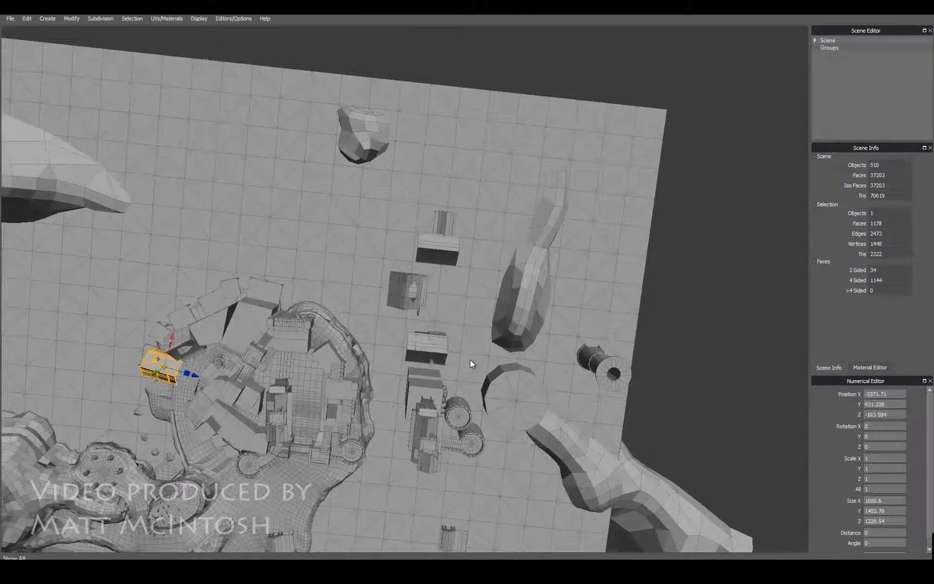
alt+right_drag(469, 360, 516, 332)
alt+drag(517, 332, 525, 382)
alt+middle_drag(526, 381, 505, 323)
alt+right_drag(506, 322, 522, 324)
alt+middle_drag(522, 324, 549, 438)
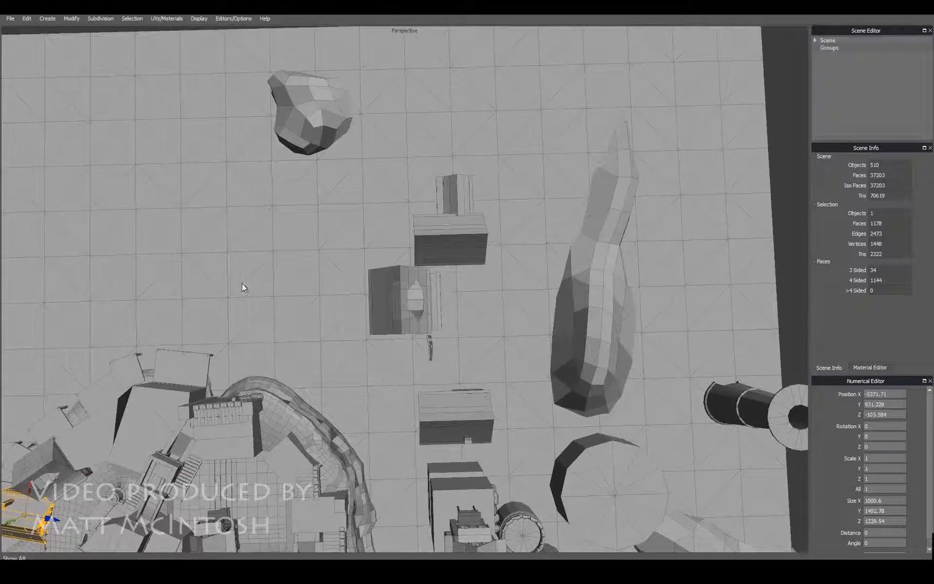
alt+middle_drag(386, 352, 402, 316)
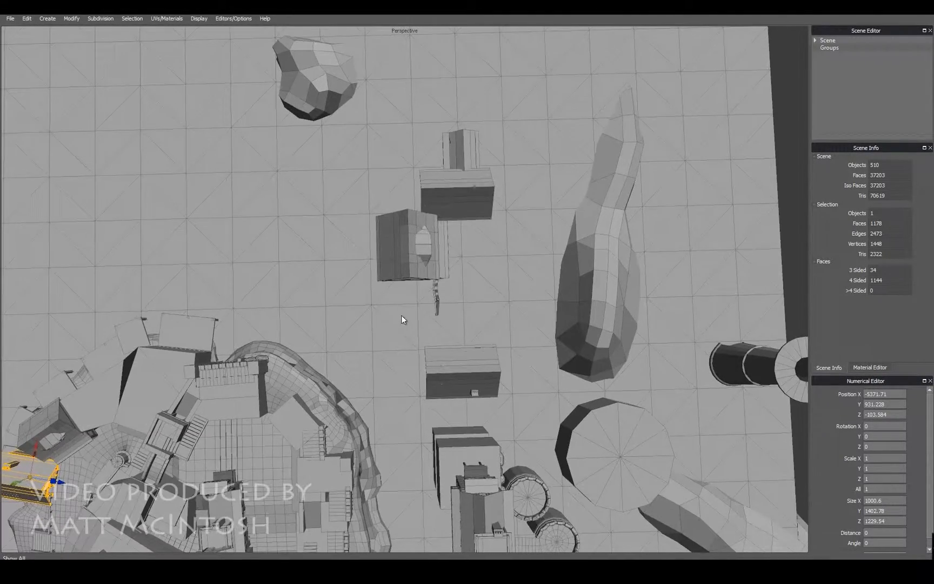
Select a horizontal beam on the tall gabled house in the row of separate buildings and view the house's side wall
alt+right_drag(402, 316, 465, 293)
click(413, 260)
alt+drag(462, 264, 394, 275)
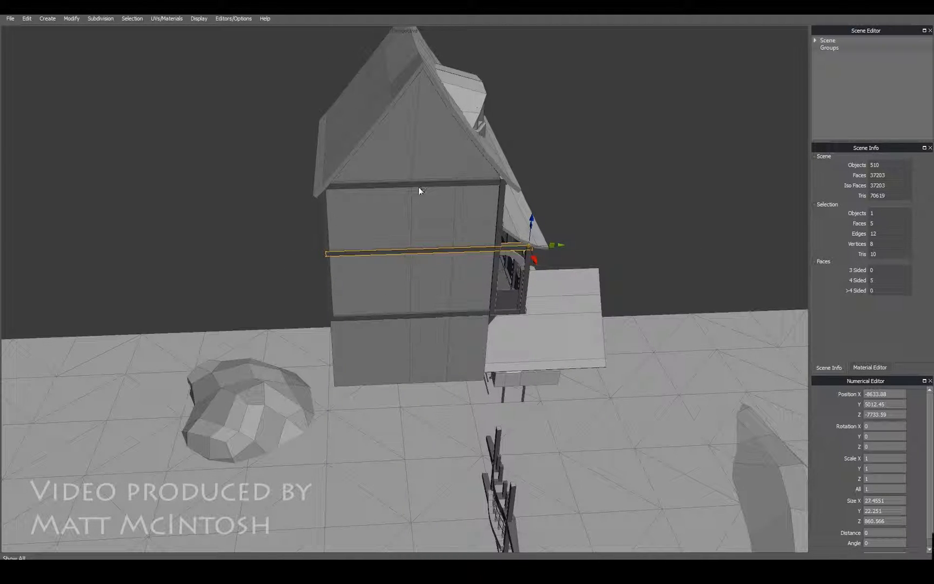
Compare the row of separate building models with the finished town layout on the island
scroll(376, 315, down, 5)
alt+middle_drag(375, 312, 573, 216)
mouse_move(325, 387)
alt+middle_down()
mouse_move(481, 278)
mouse_move(388, 303)
mouse_move(395, 303)
alt+middle_up()
scroll(419, 341, down, 5)
alt+middle_drag(546, 289, 475, 294)
alt+drag(475, 294, 532, 319)
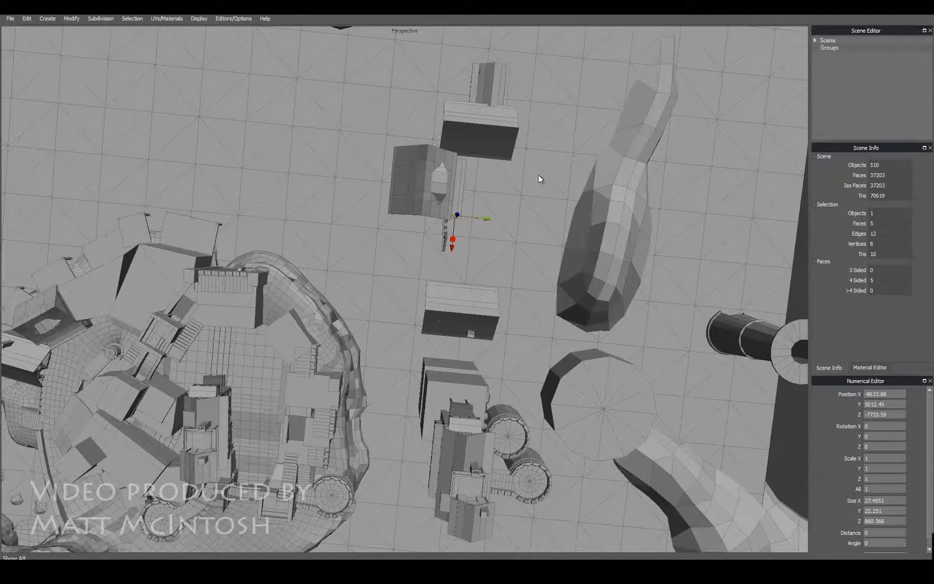
alt+middle_drag(439, 234, 639, 222)
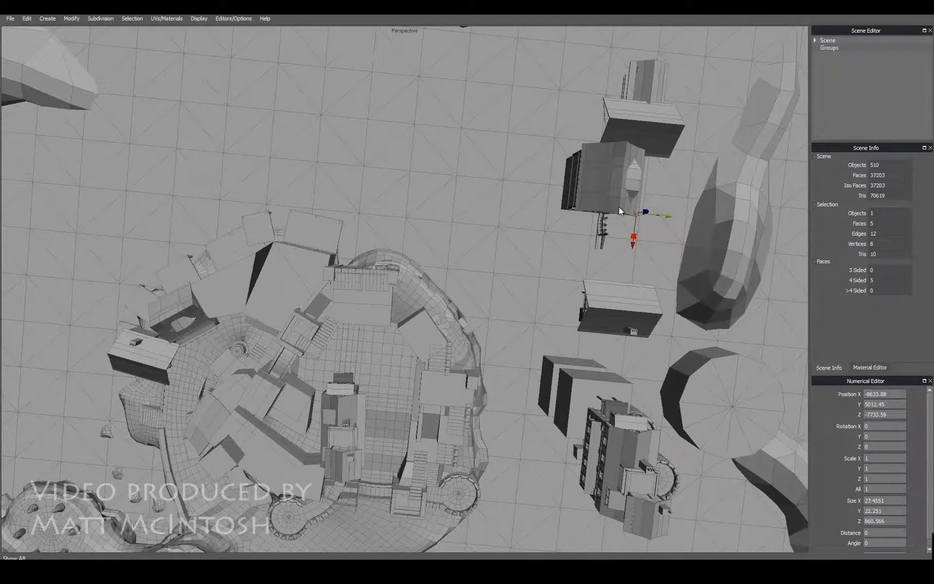
middle_drag(533, 280, 448, 276)
scroll(464, 300, down, 5)
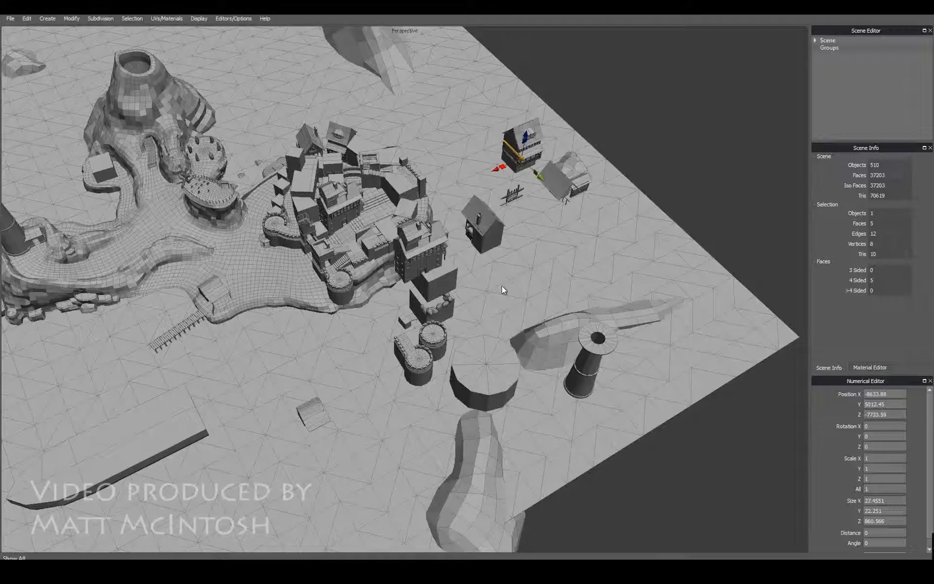
scroll(576, 265, up, 3)
alt+middle_drag(576, 262, 480, 312)
Select all parts of the tall timber-framed building, leaving out the block beneath it, and read its polygon counts
scroll(455, 346, up, 5)
middle_drag(455, 346, 552, 246)
click(453, 320)
scroll(559, 221, up, 3)
drag(598, 121, 318, 380)
middle_drag(318, 380, 532, 307)
ctrl+drag(624, 316, 550, 431)
middle_drag(601, 330, 876, 256)
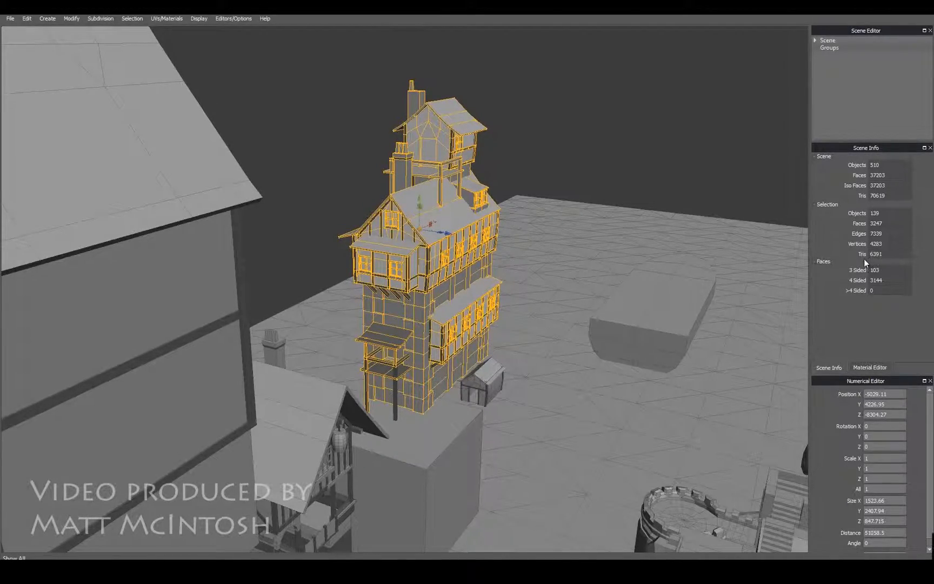
Clear the selection and examine the tall timber-framed building's facades, the neighbouring separate models and the town
middle_drag(490, 284, 564, 261)
click(659, 224)
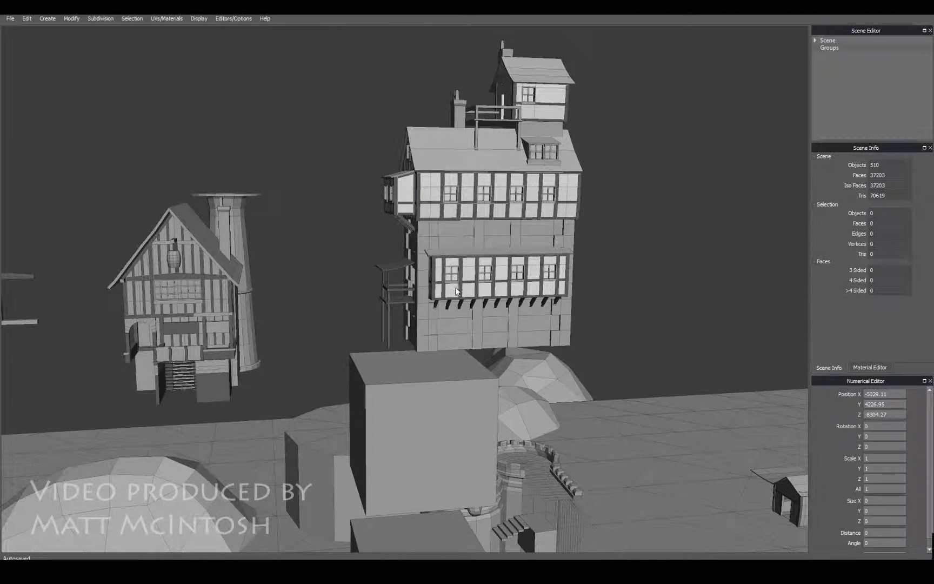
middle_drag(455, 285, 480, 318)
scroll(480, 317, up, 5)
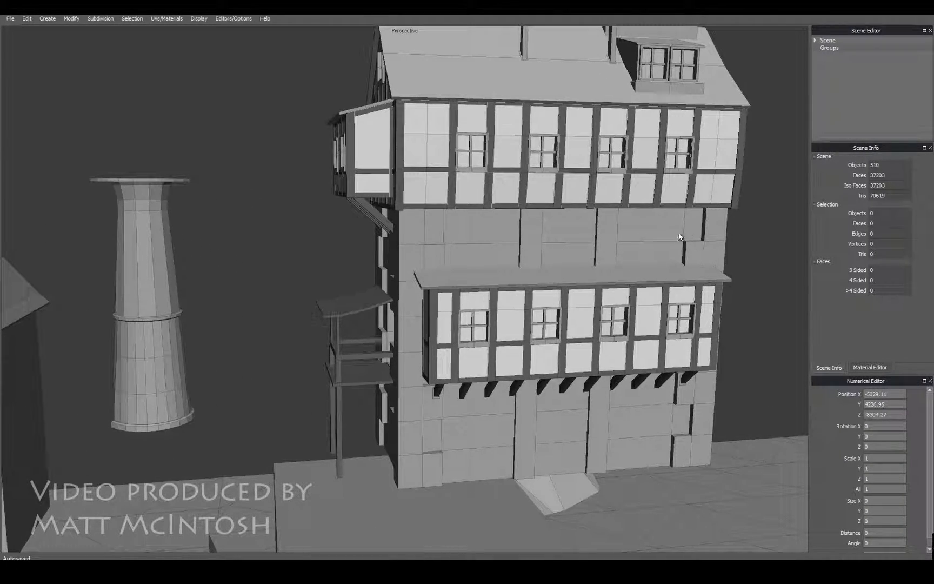
middle_drag(663, 268, 567, 326)
mouse_move(641, 296)
middle_down()
mouse_move(569, 317)
mouse_move(540, 309)
mouse_move(563, 234)
middle_up()
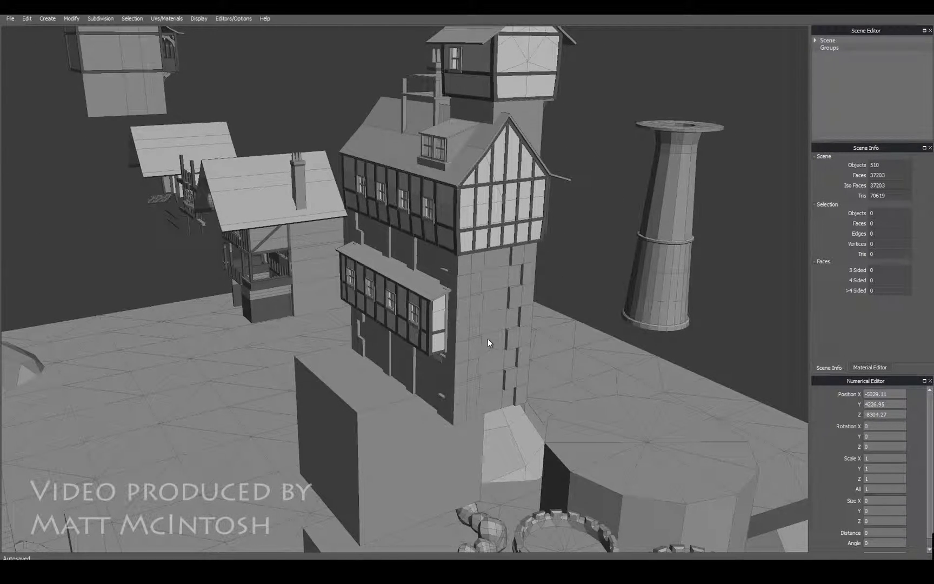
middle_drag(339, 328, 734, 254)
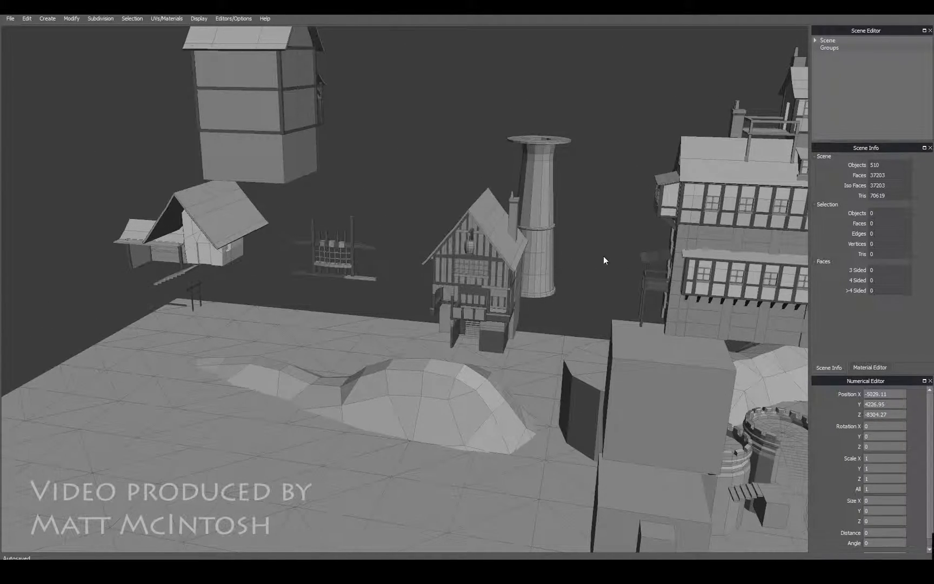
middle_drag(586, 263, 618, 253)
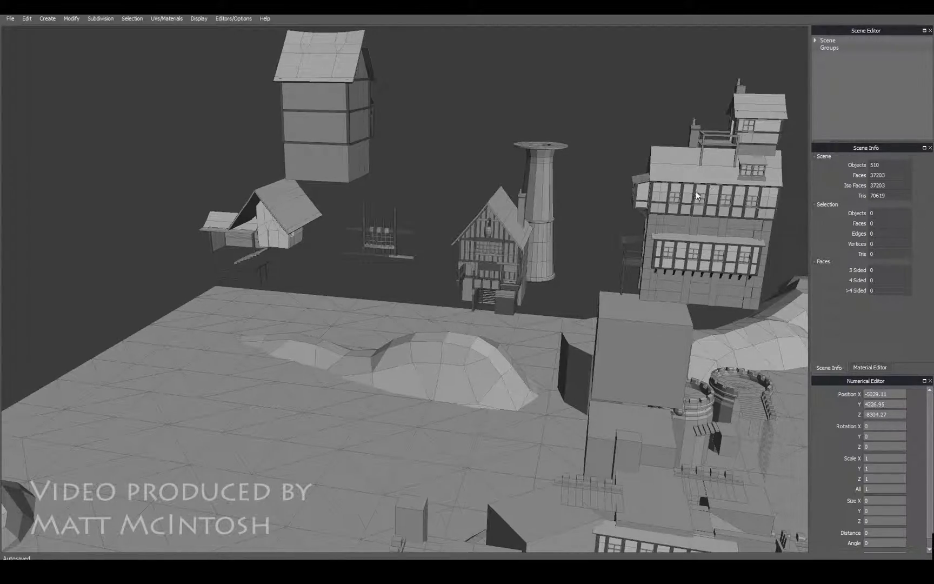
middle_drag(518, 291, 431, 294)
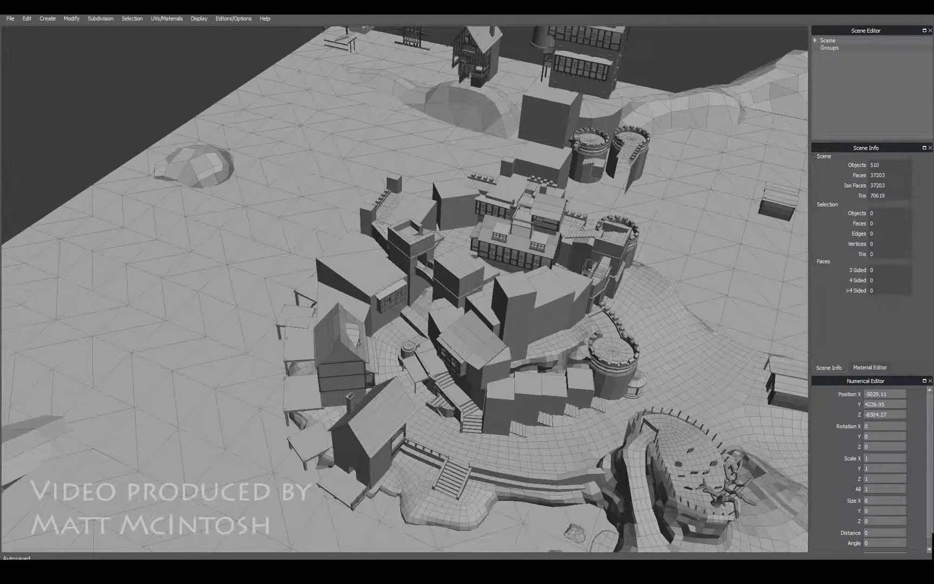
Select all the separate buildings and towers beside the town, excluding the ground and rocks, and hide them
middle_drag(447, 480, 638, 258)
drag(657, 118, 402, 443)
ctrl+click(590, 358)
ctrl+click(590, 383)
middle_drag(563, 361, 581, 316)
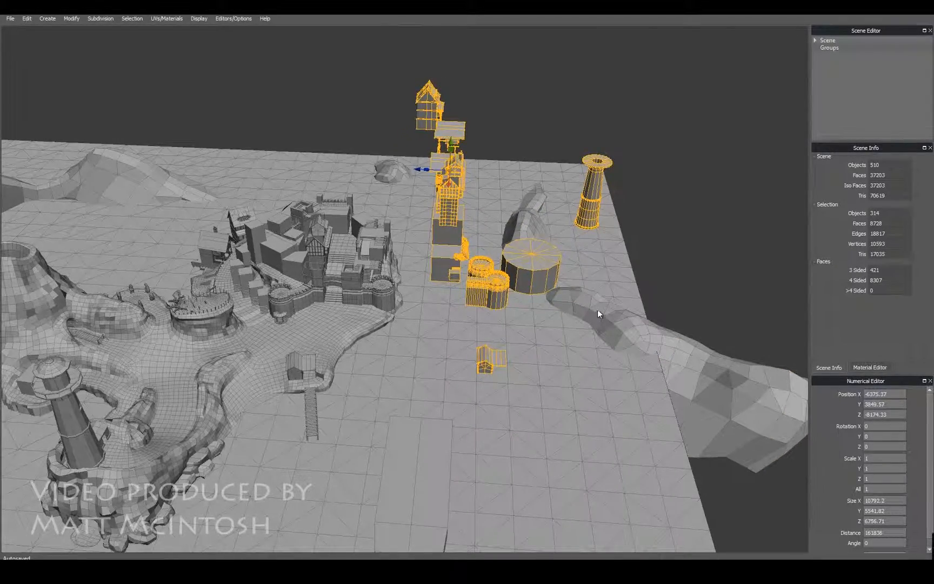
key(h)
Select the visible island, town and sea plane objects, read their combined polygon counts and view the scene from several angles
scroll(484, 321, down, 5)
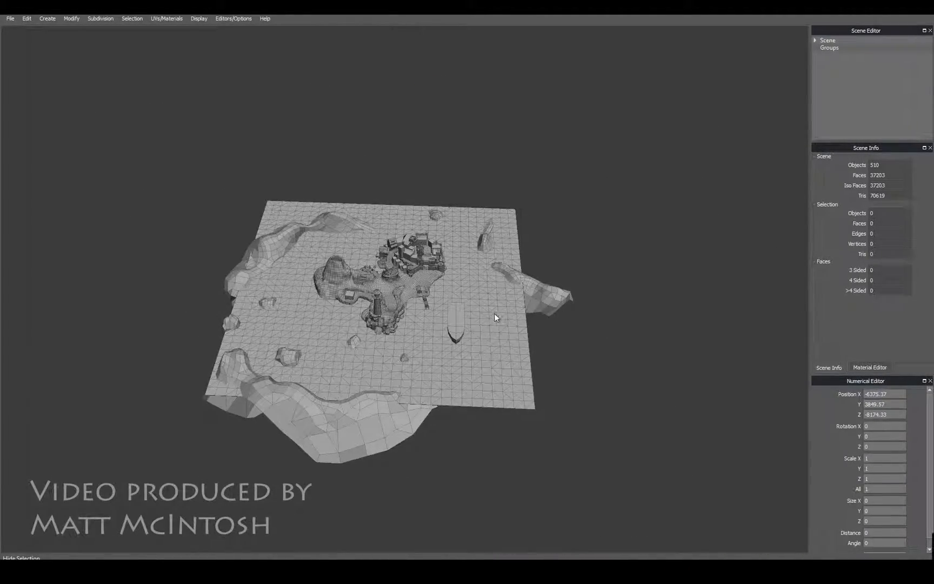
drag(636, 198, 159, 427)
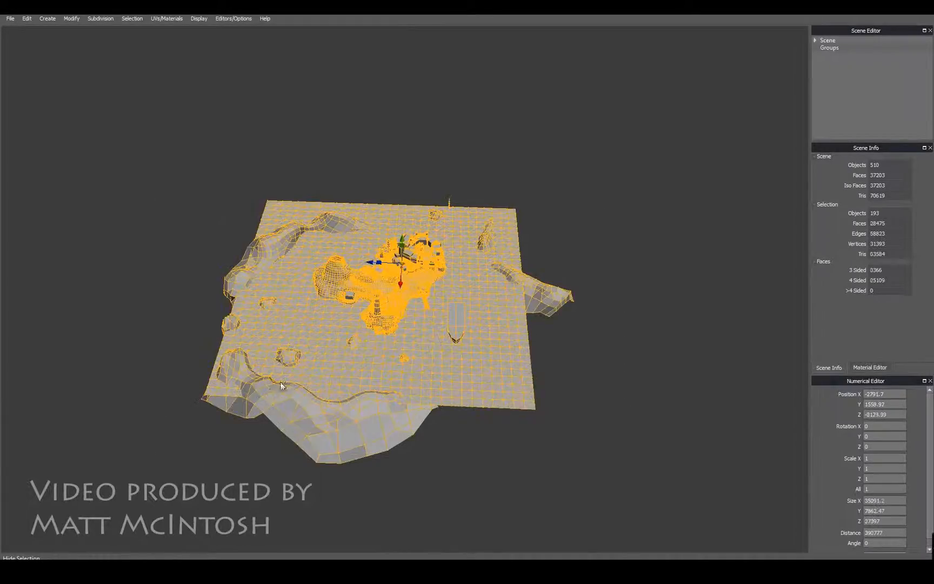
scroll(280, 381, up, 8)
middle_drag(395, 338, 364, 136)
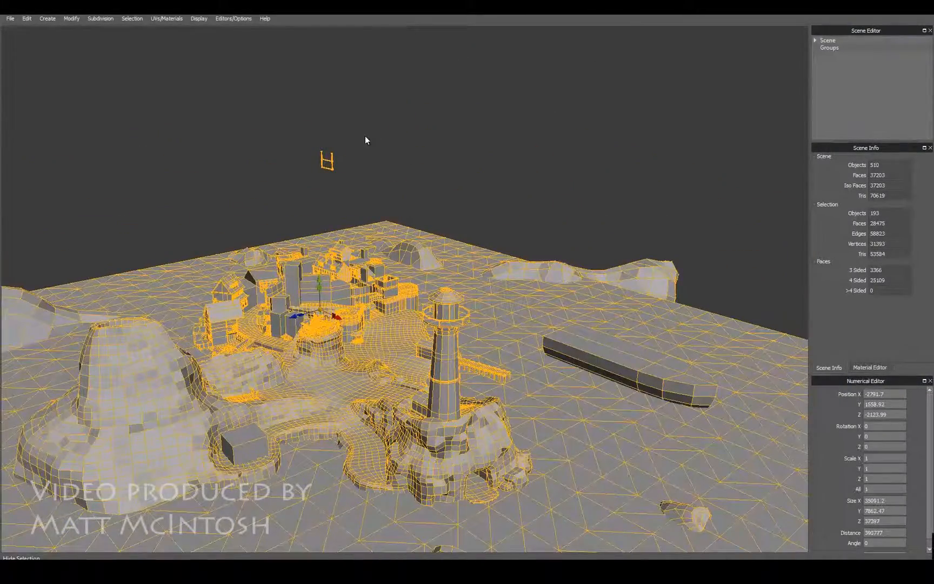
middle_drag(390, 210, 458, 200)
scroll(534, 279, down, 6)
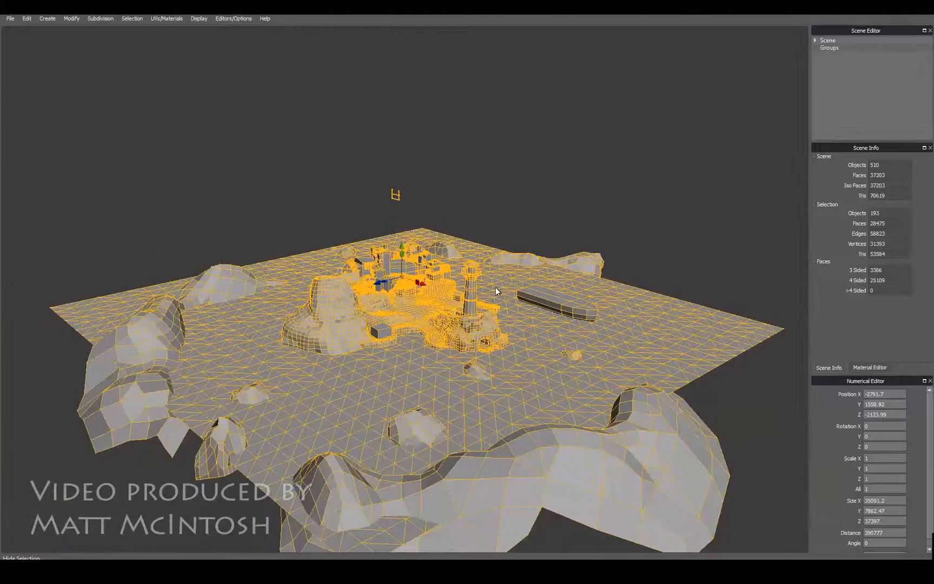
middle_drag(496, 287, 399, 336)
scroll(432, 331, up, 4)
middle_drag(460, 324, 461, 302)
middle_drag(371, 332, 484, 280)
scroll(507, 284, up, 4)
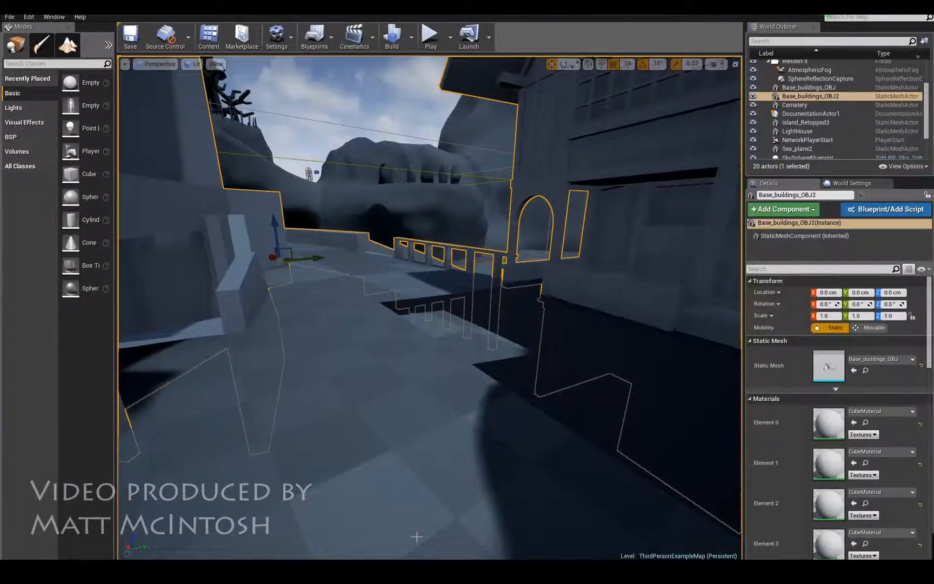
Switch to Unreal Editor and start play-testing the island level with the third-person character
click(430, 39)
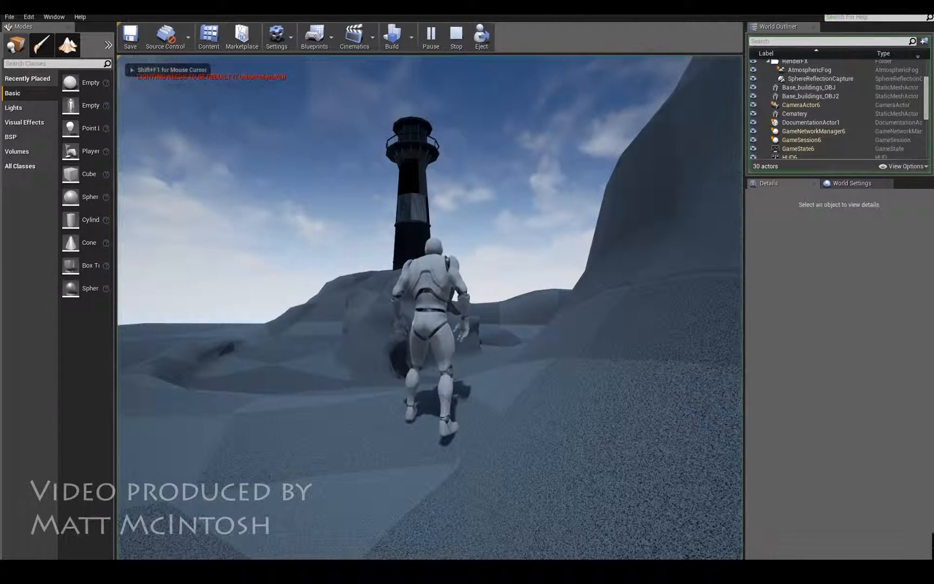
Run the character from the lighthouse shore through the town streets to the gabled building with the hanging barrel
key(w)
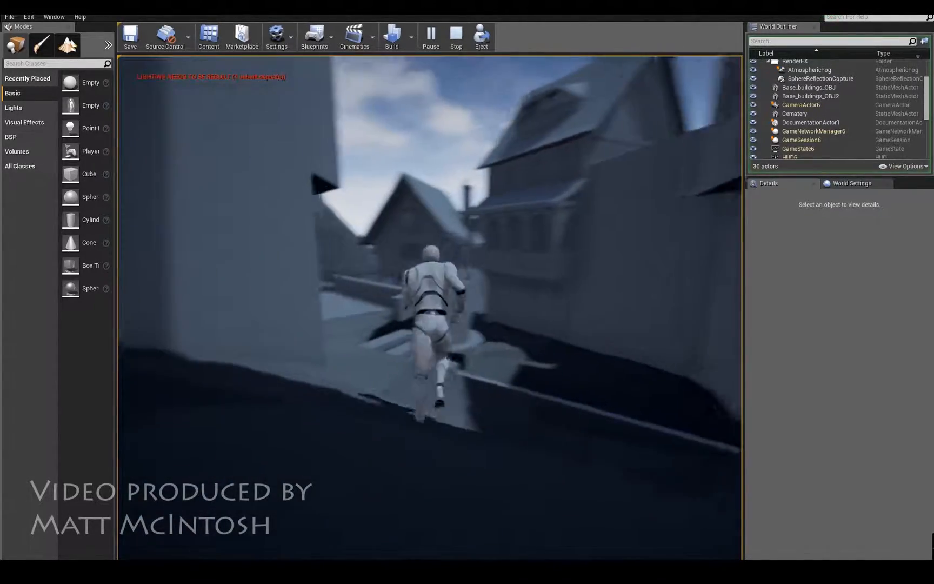
key(w)
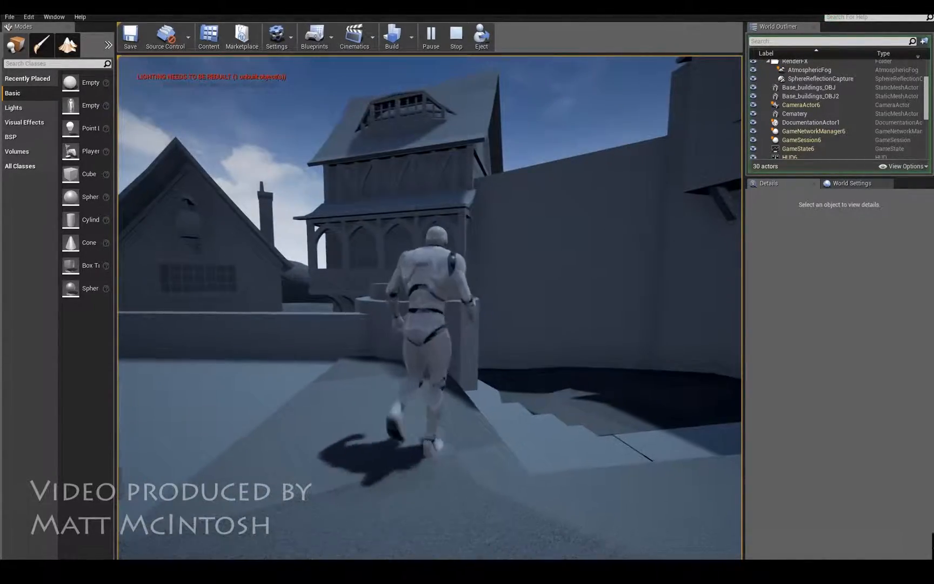
key(w)
key(d)
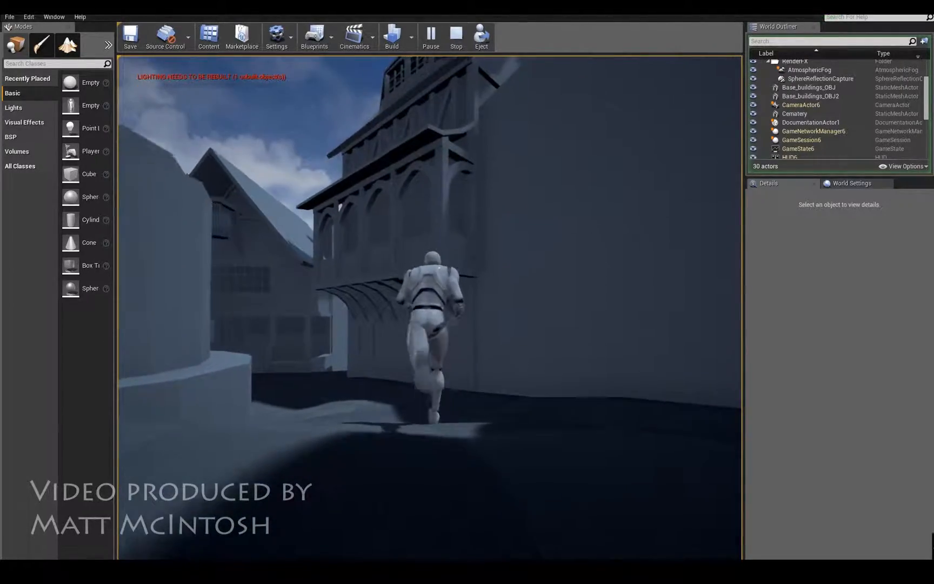
key(w)
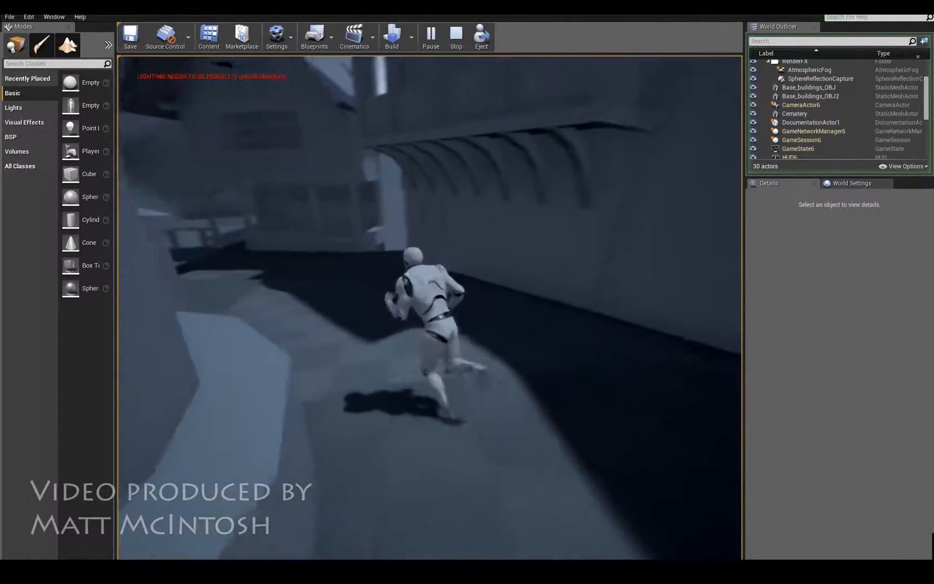
key(w)
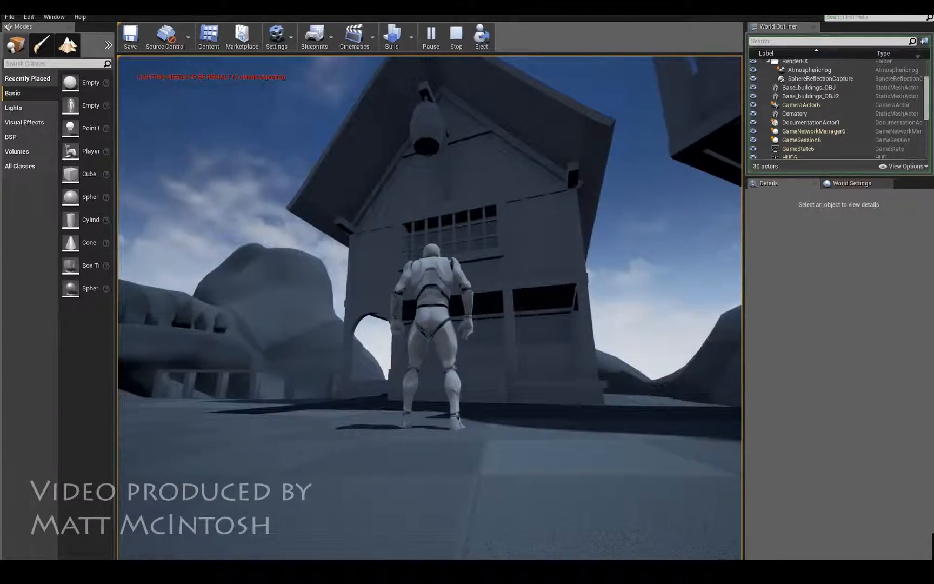
Approach the open-fronted stall beneath the gabled building and test jumping at its counter
key(w)
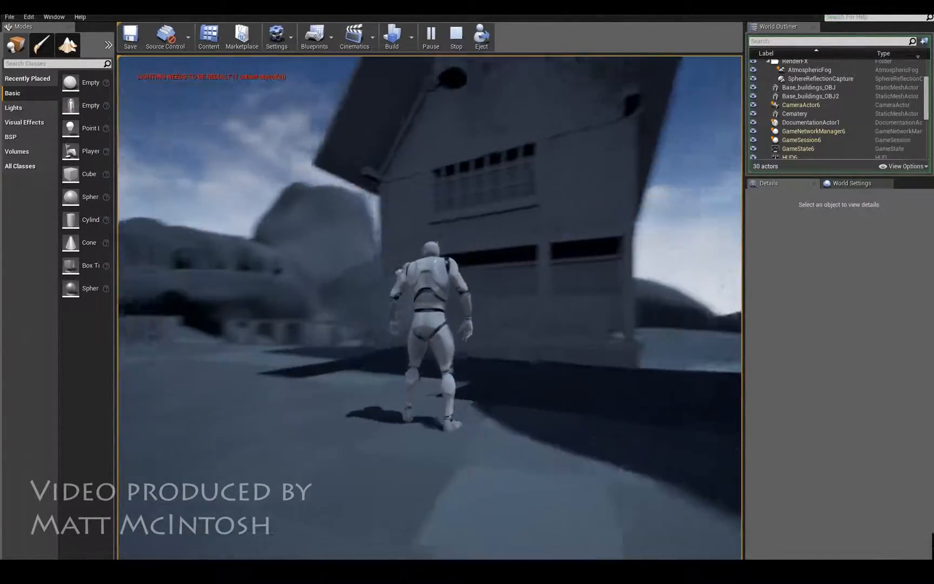
key(w)
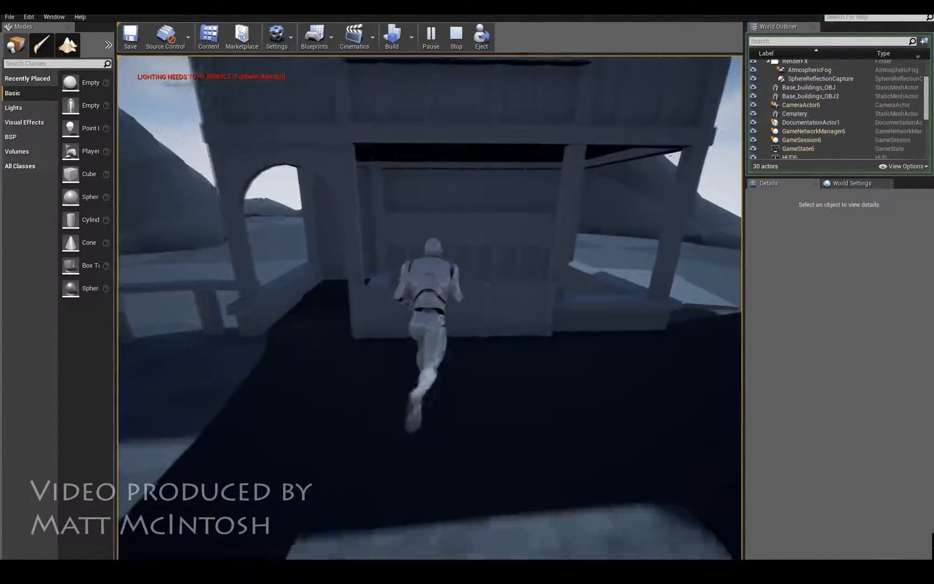
key(space)
key(space)
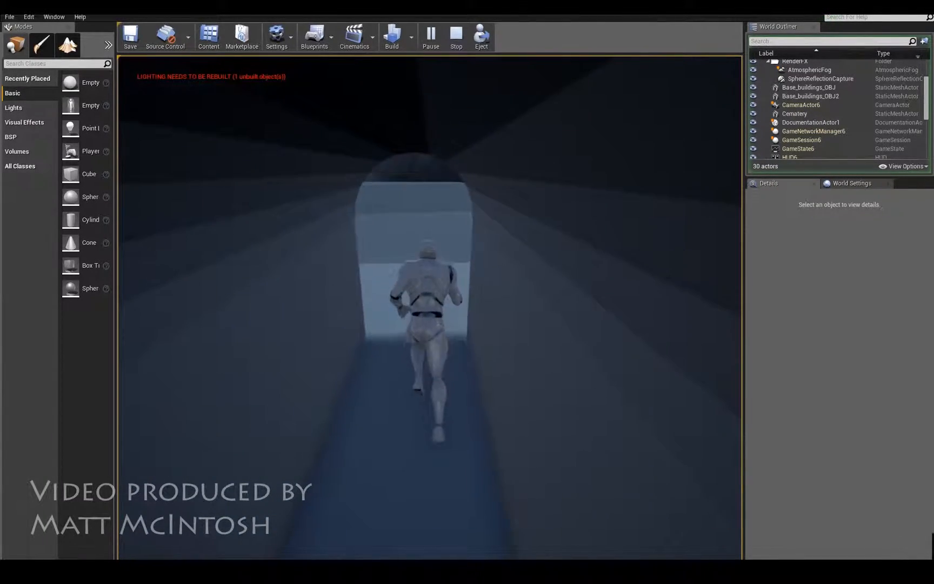
Run through the arched tunnel to the waterfront and test jumping across the wooden dock platforms
key(w)
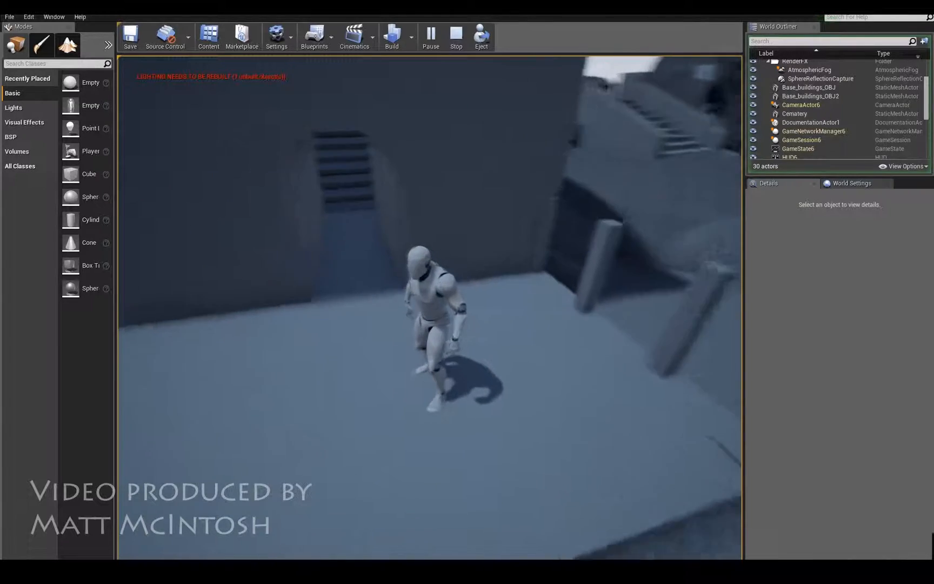
key(w)
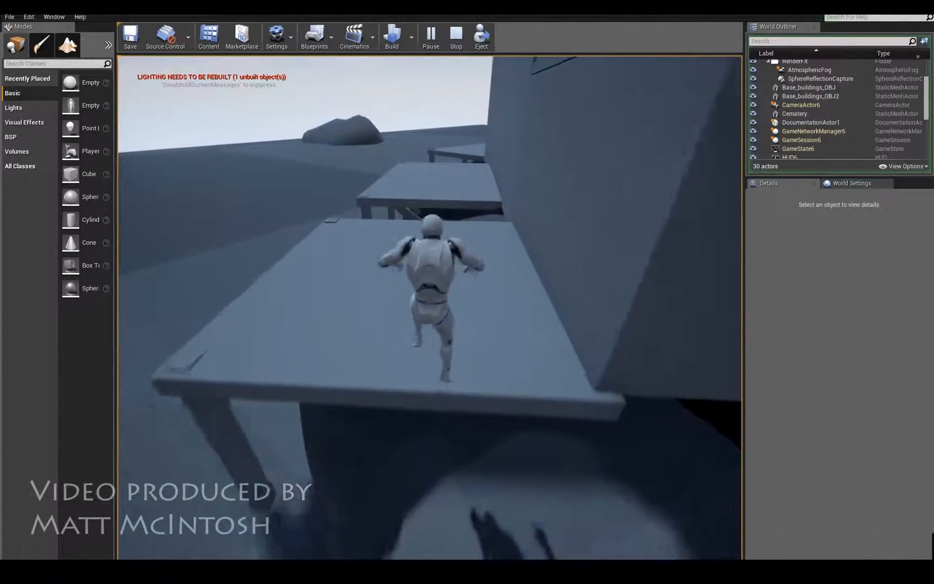
key(w)
key(space)
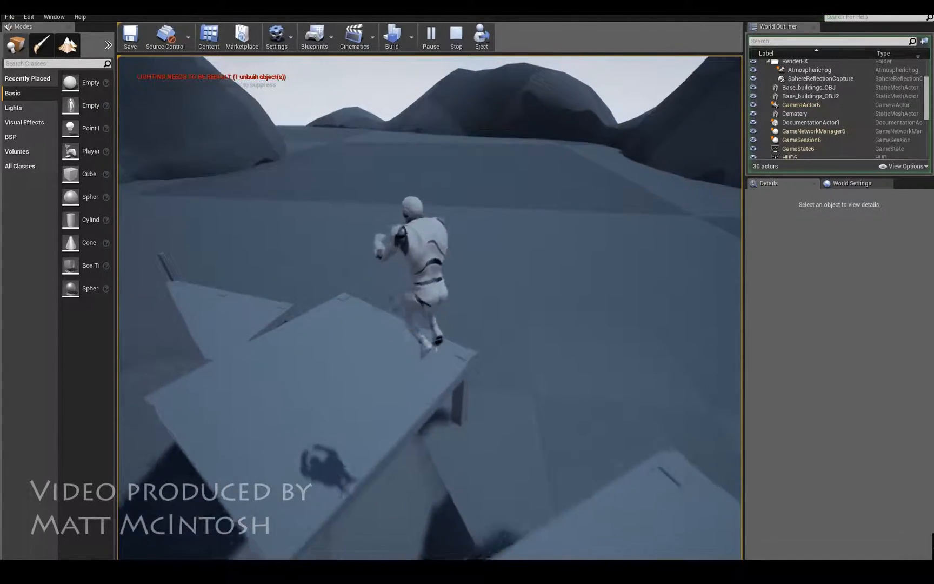
key(w)
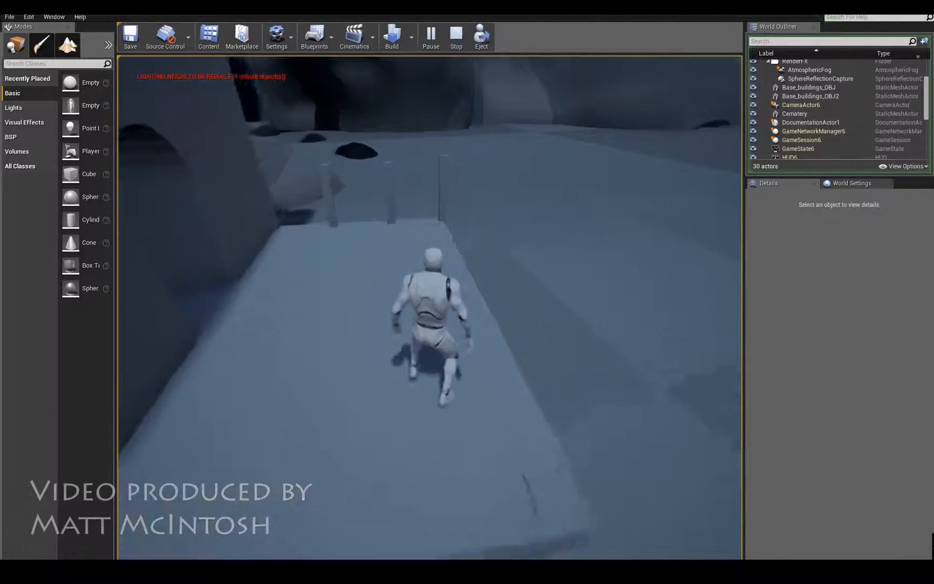
key(w)
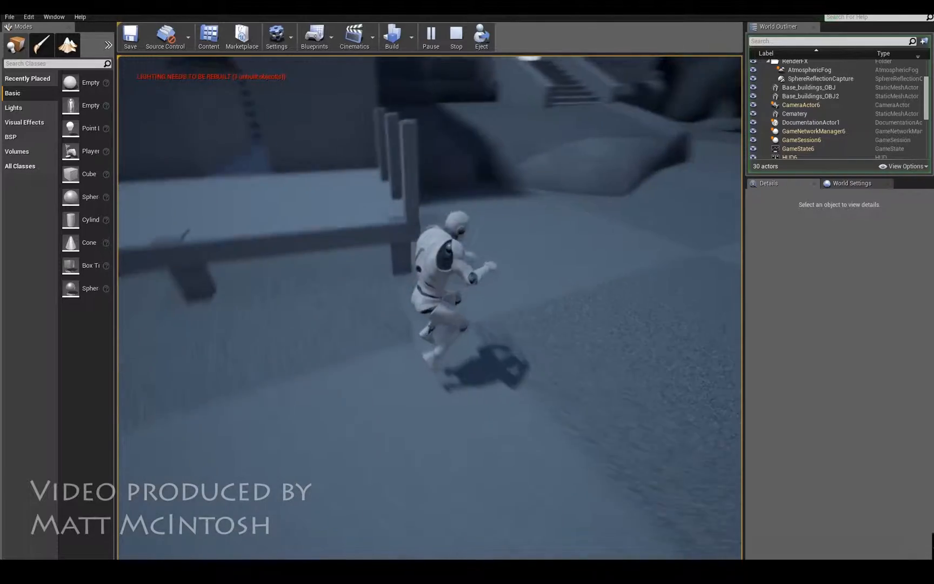
Test jumping onto the raised, walled dock platform from the ground and inspect the surrounding shore
key(space)
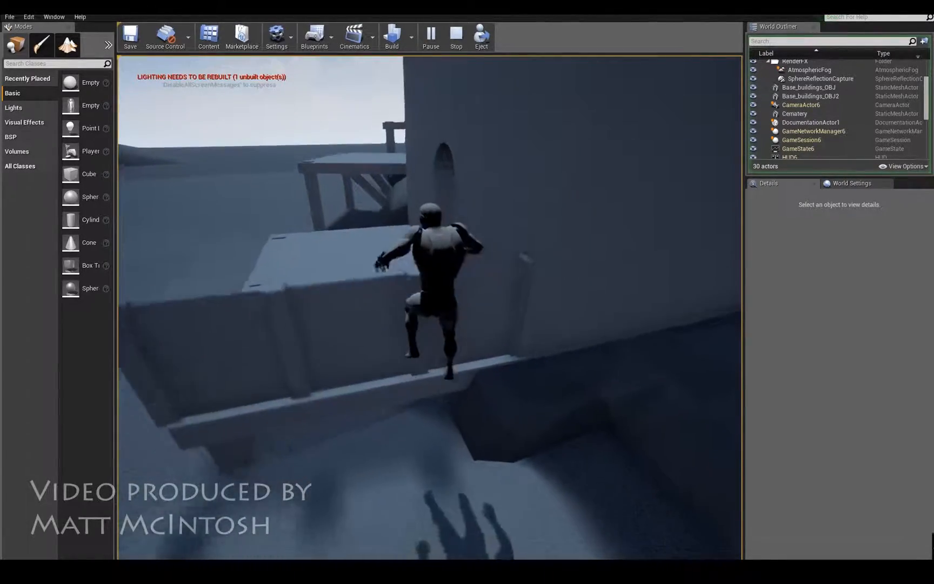
key(space)
key(w)
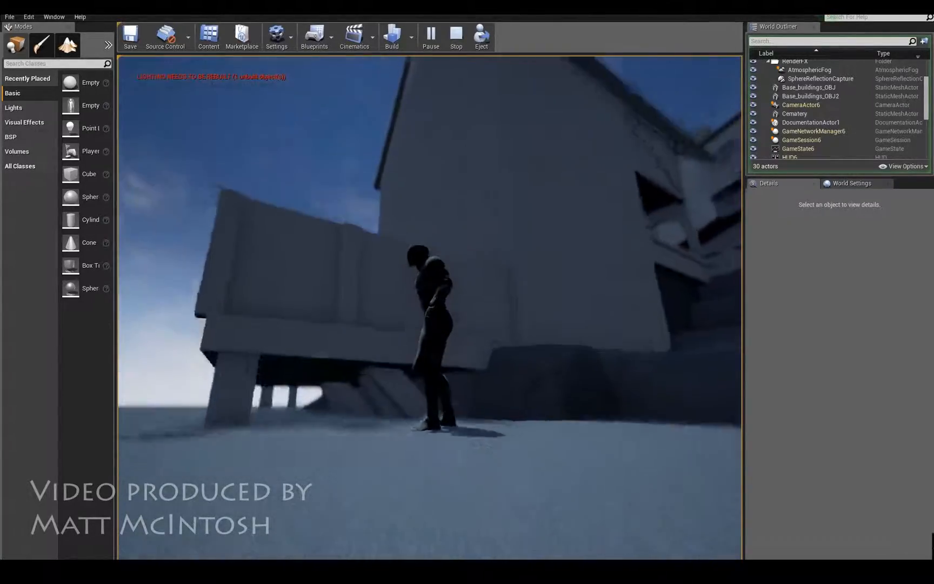
key(d)
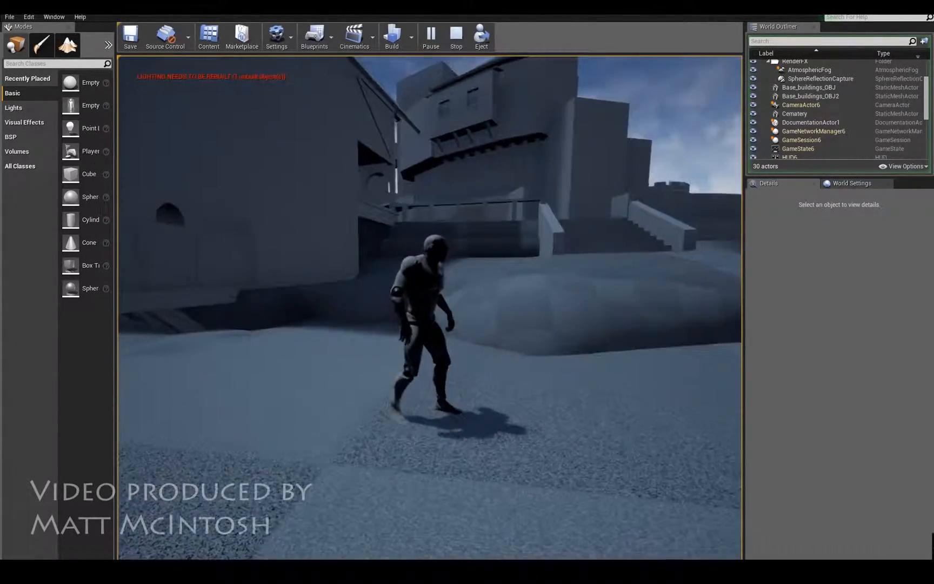
key(a)
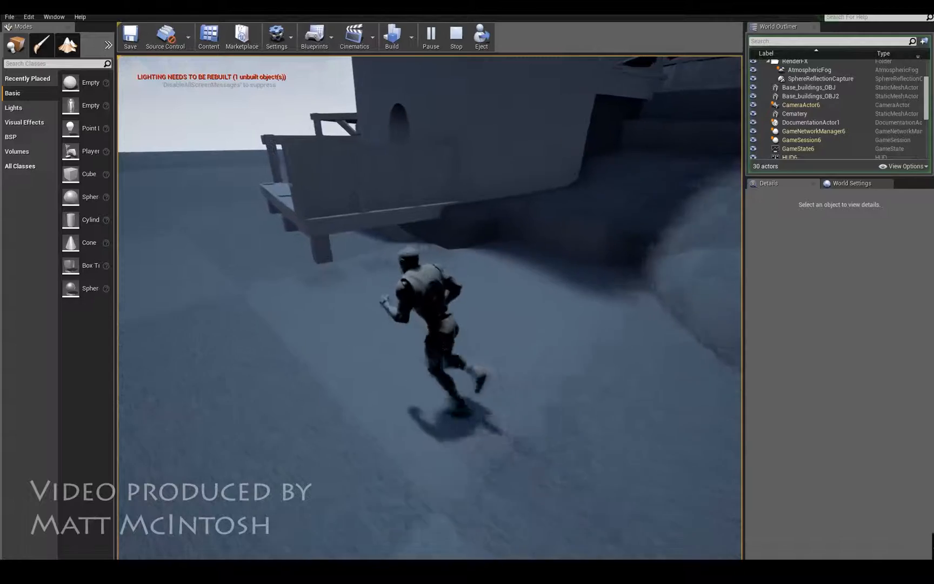
key(w)
key(space)
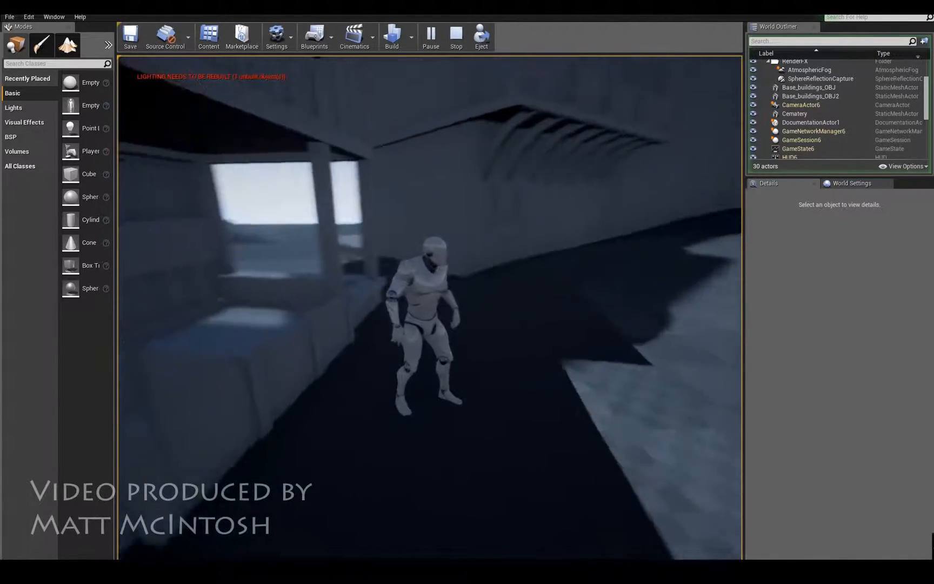
Return to the open-fronted stall and move back and forth around it to inspect its counters, posts and arches
key(w)
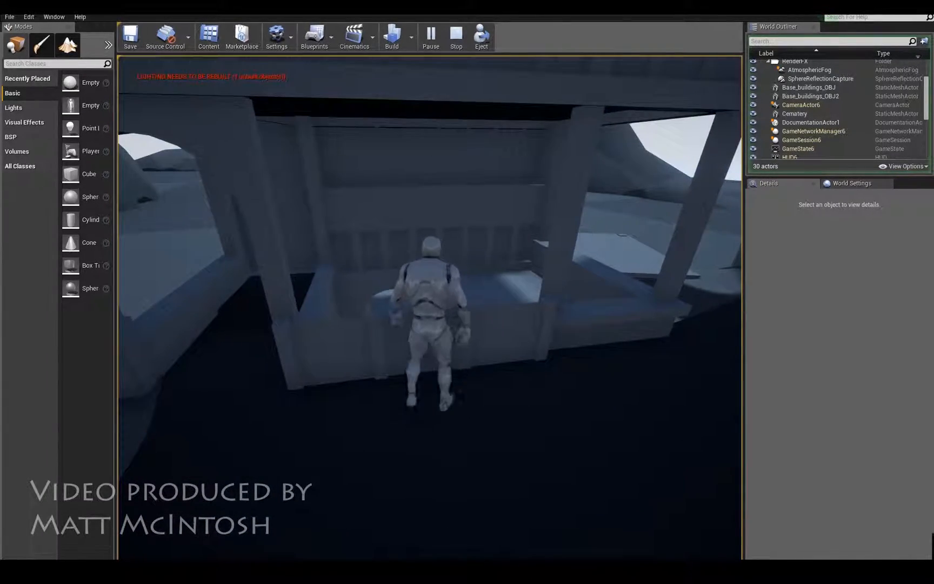
key(s)
key(w)
key(s)
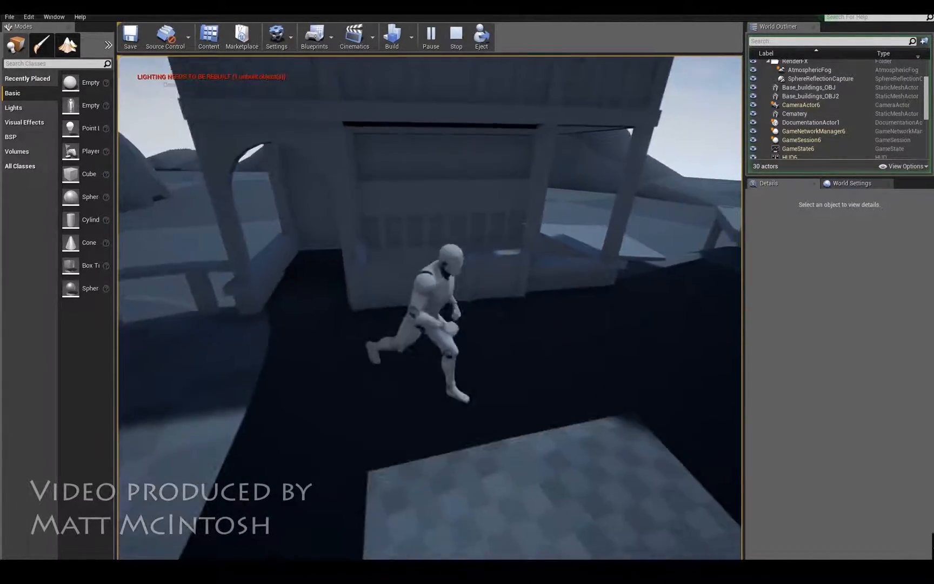
key(w)
key(s)
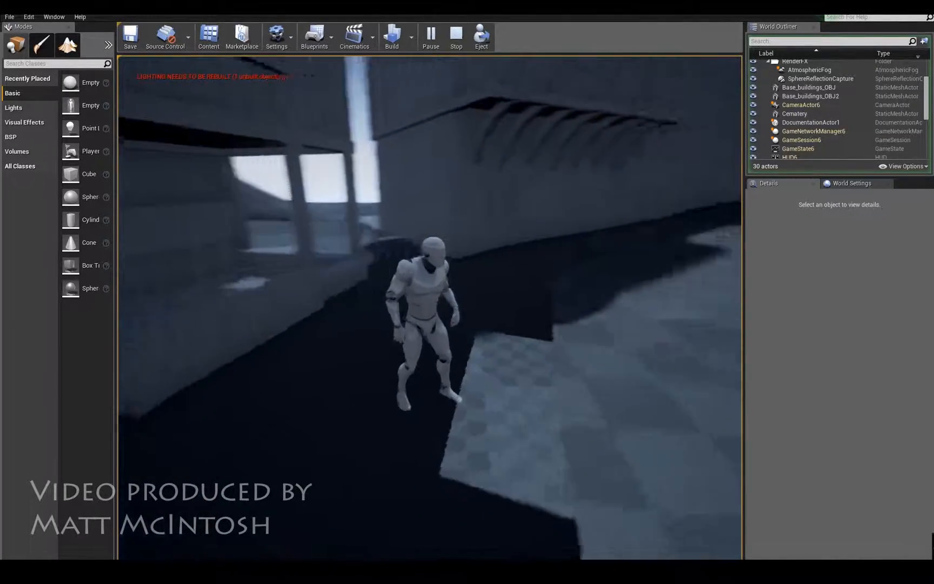
key(w)
key(d)
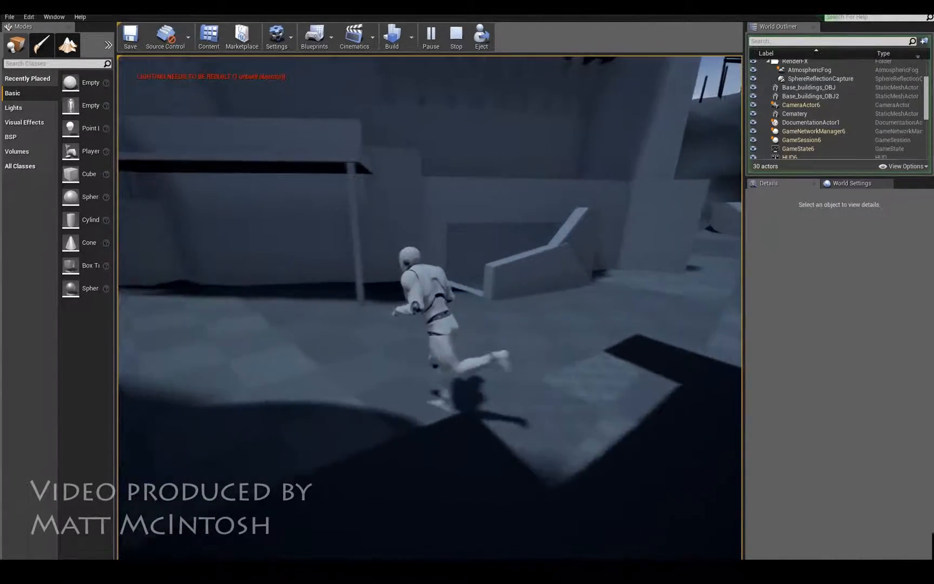
Cross the paved square, climb the steps to the walled landing, explore it and head back down the steps
key(w)
key(w)
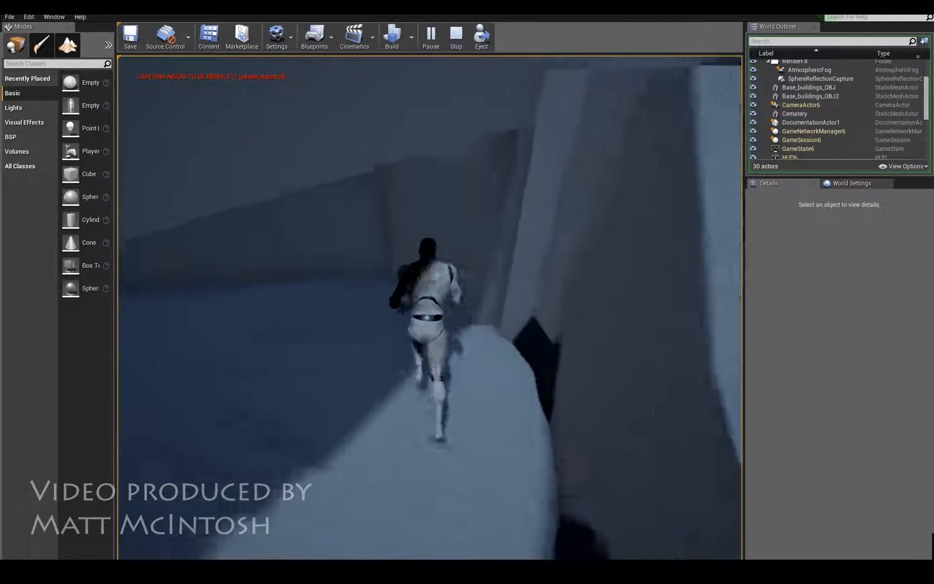
key(w)
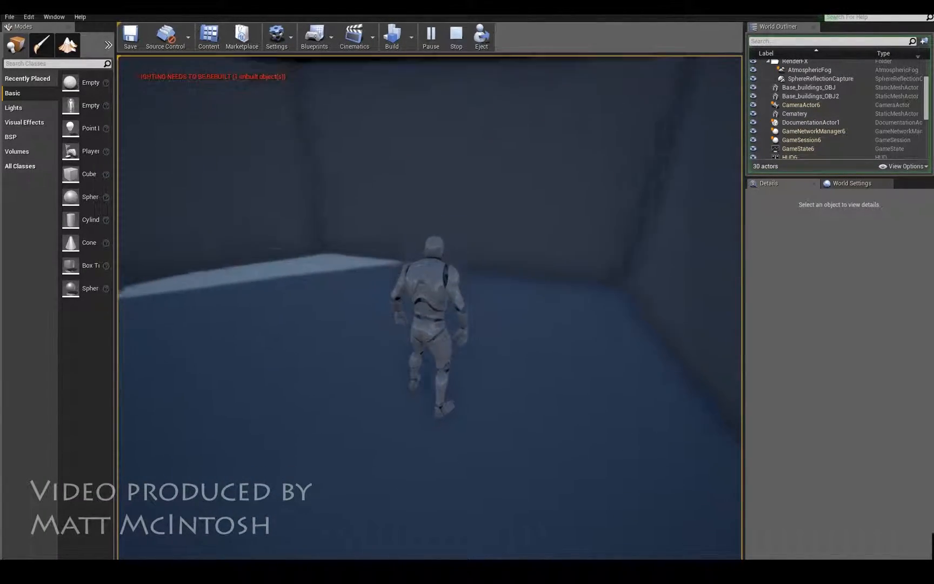
key(w)
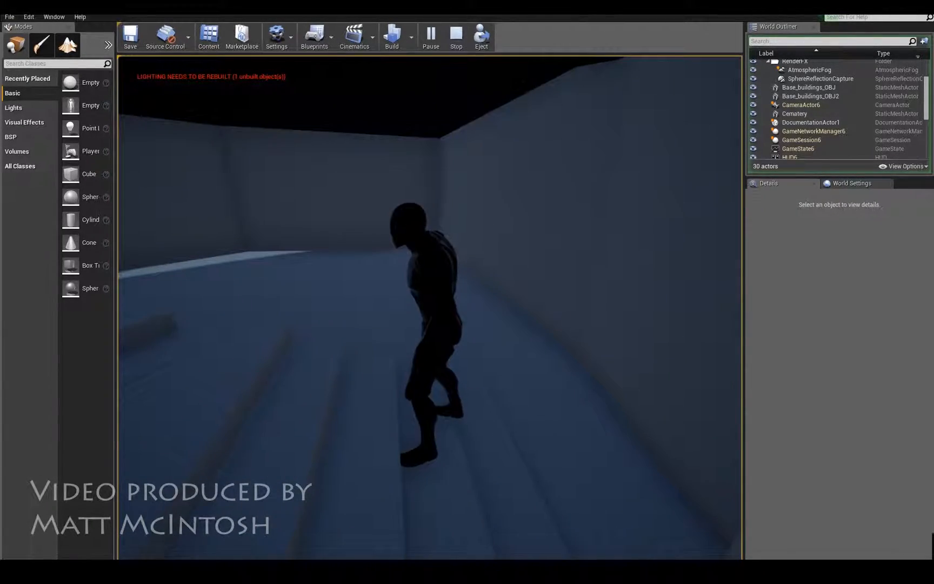
key(a)
key(w)
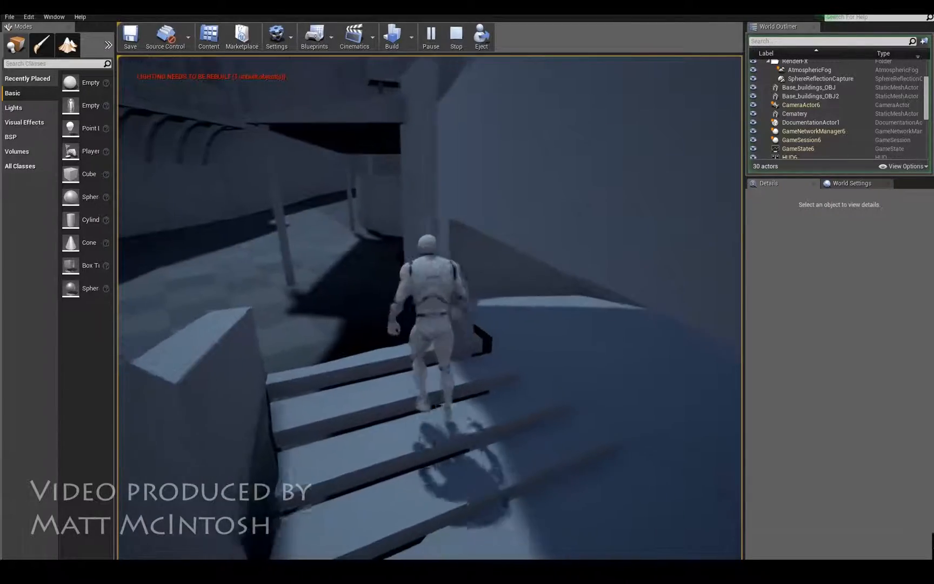
Run past the square's flat canopy, along the walled walkway and on towards the building with the sloped awning
key(a)
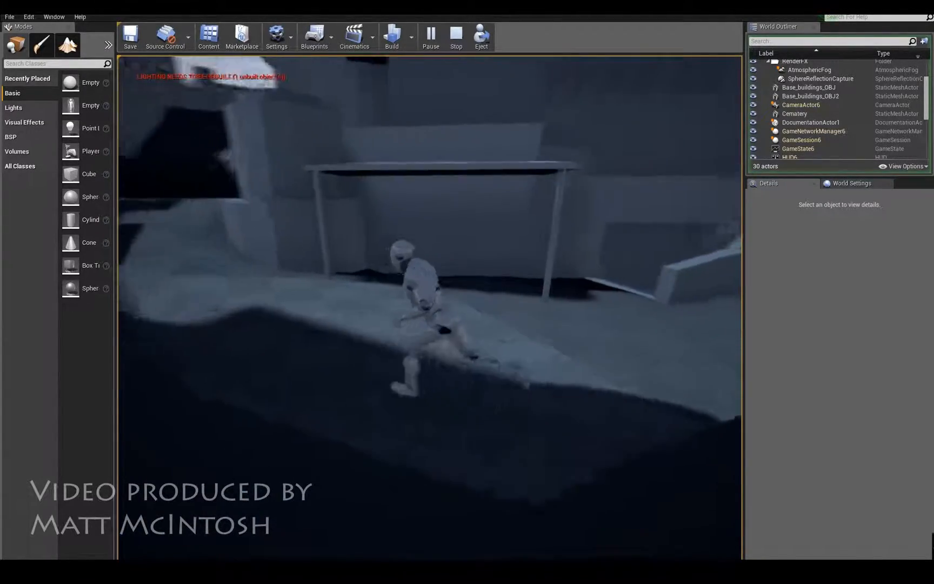
key(s)
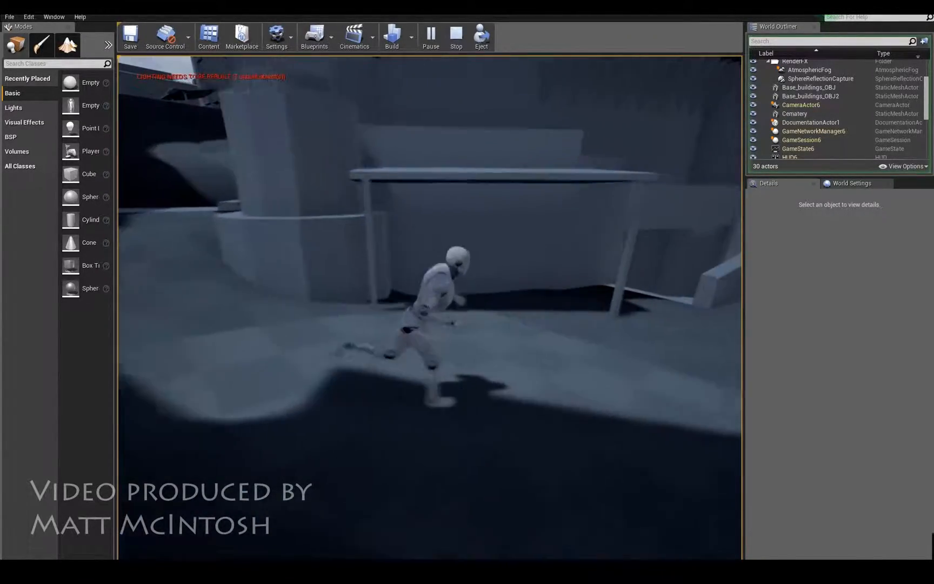
key(w)
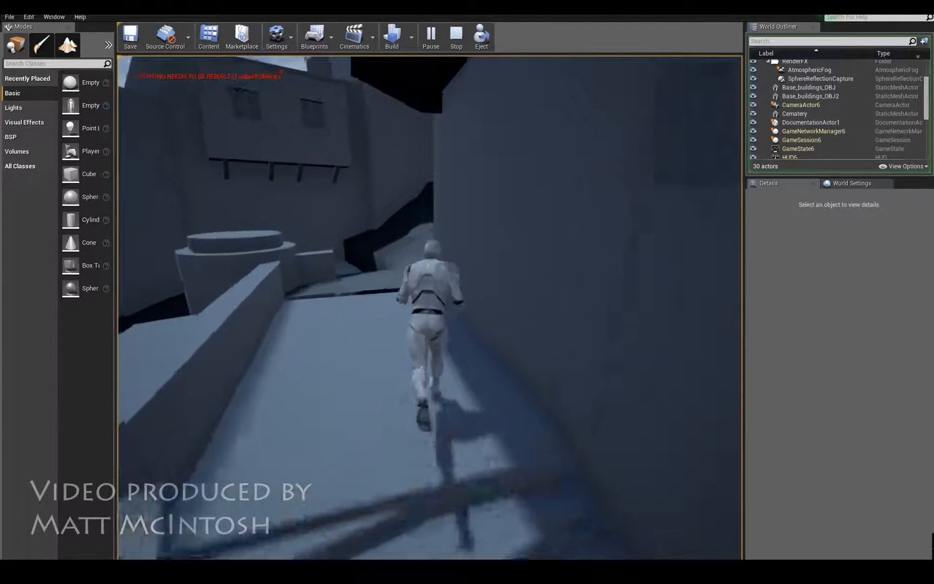
key(a)
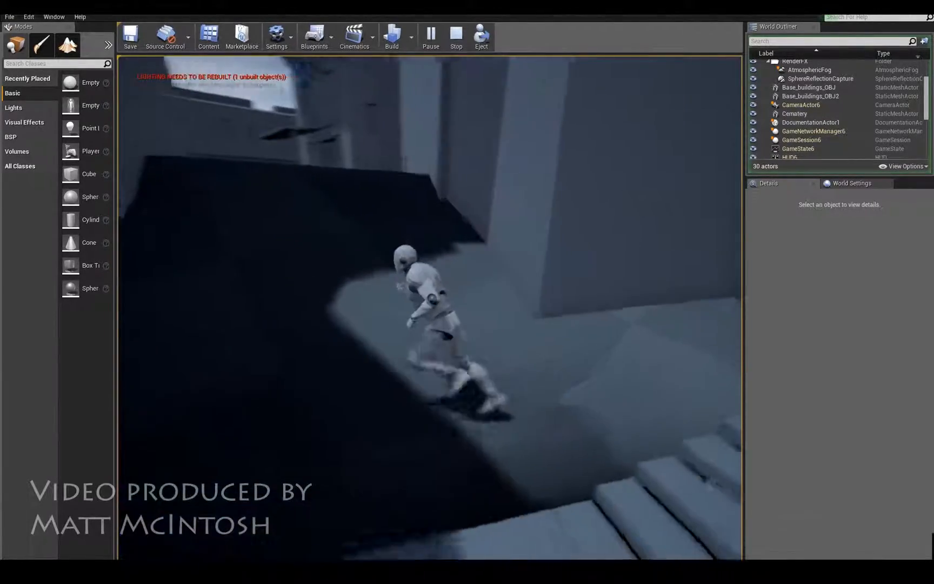
key(w)
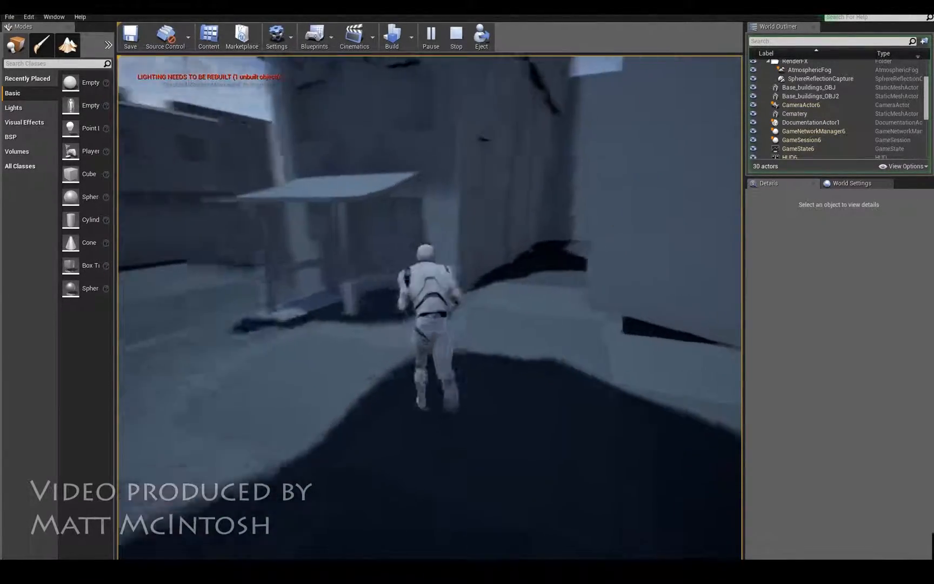